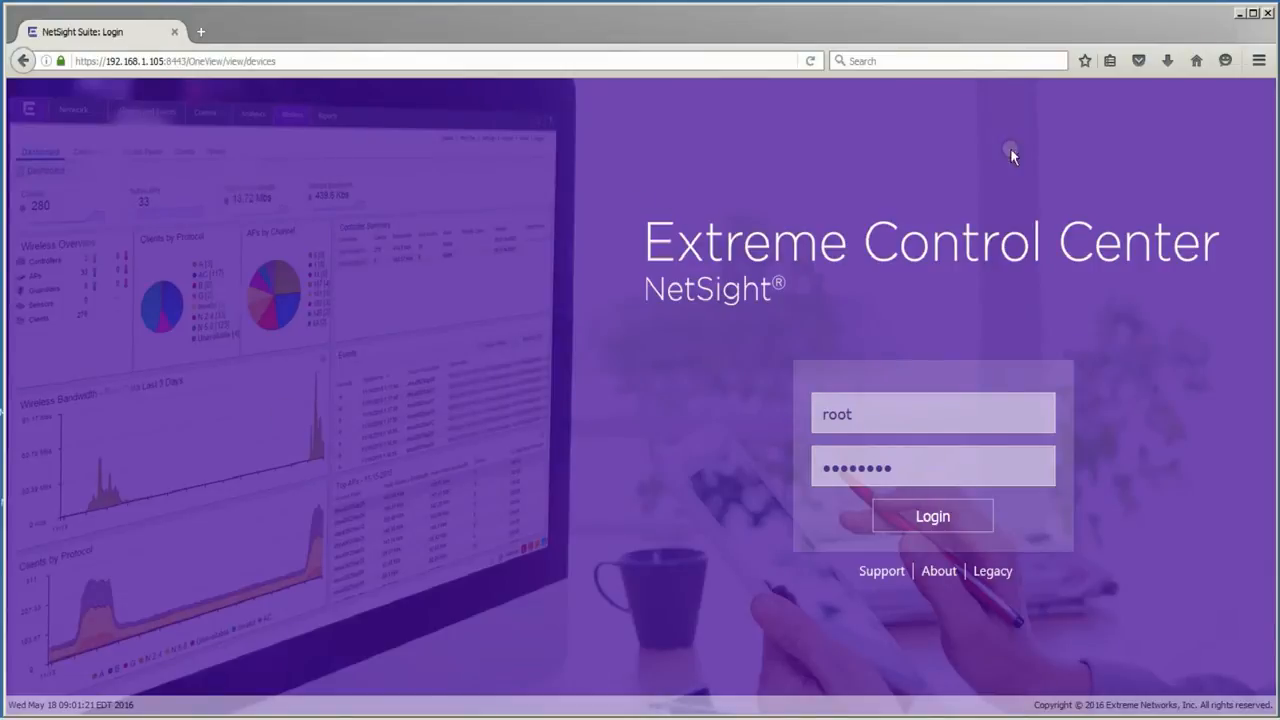
# Log in with the prefilled credentials and open the Inventory Manager data storage directory path options.
pyautogui.click(928, 518)
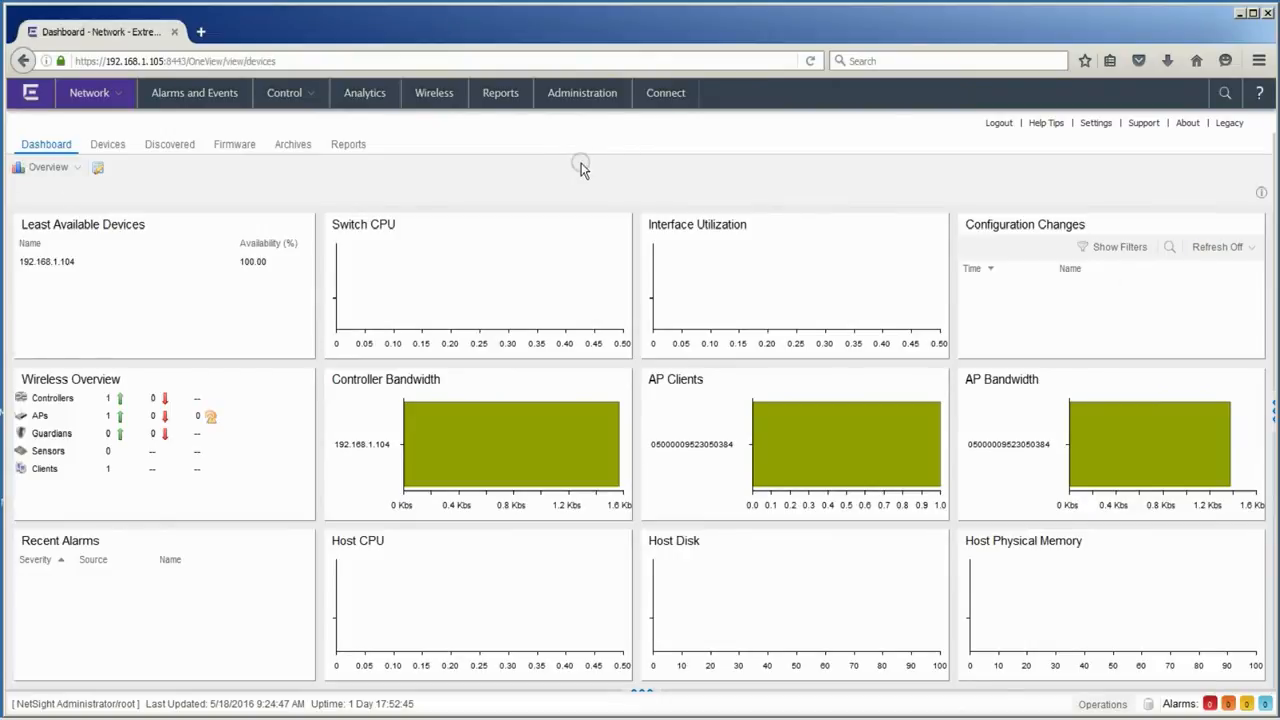
pyautogui.click(587, 103)
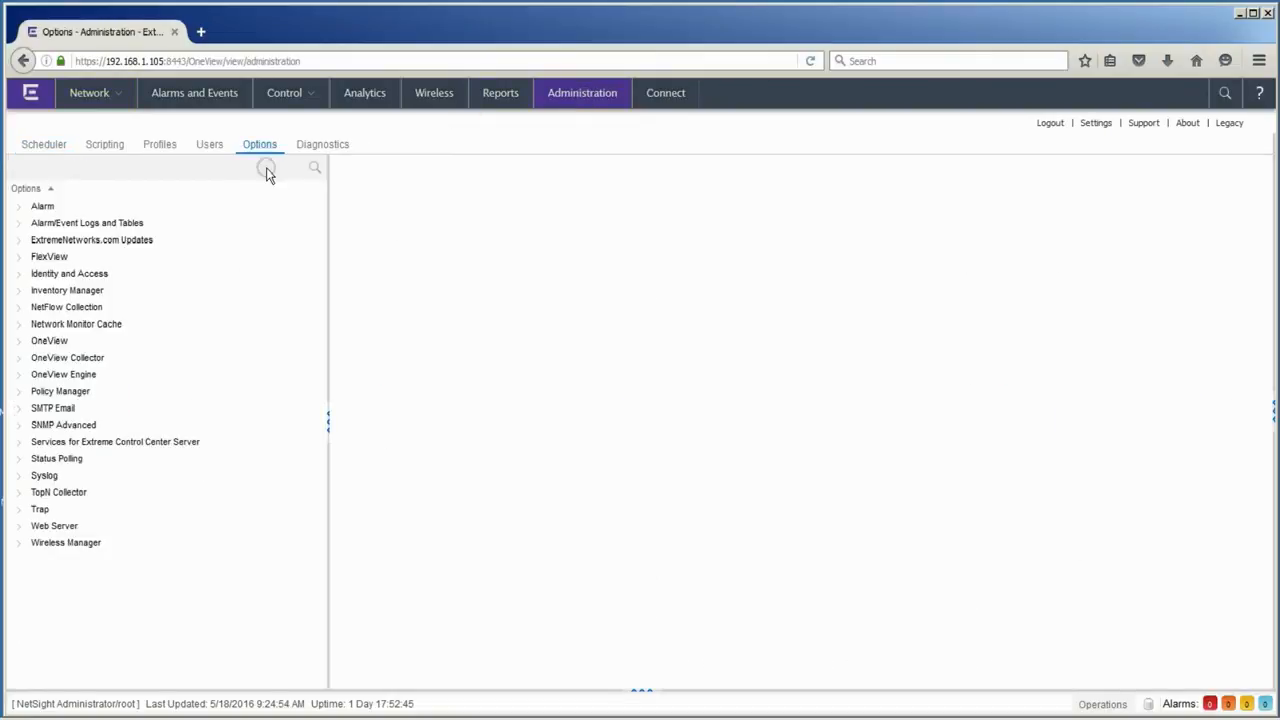
pyautogui.click(18, 294)
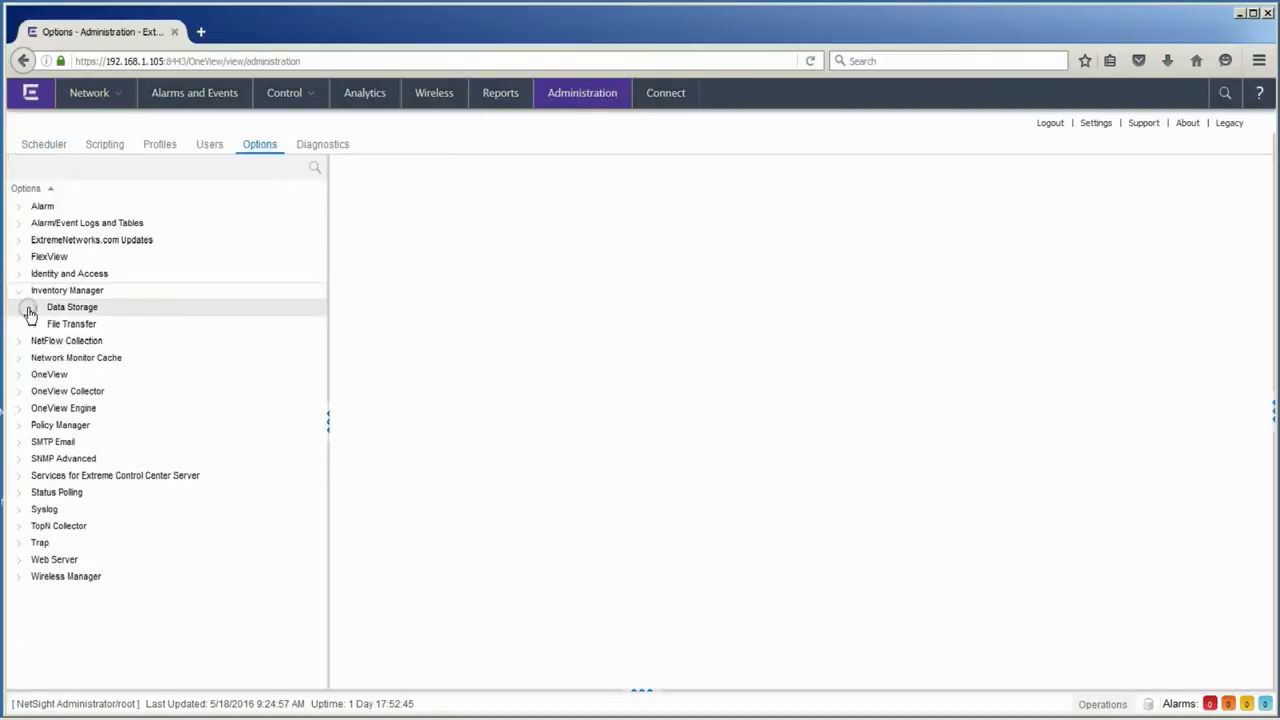
pyautogui.click(35, 309)
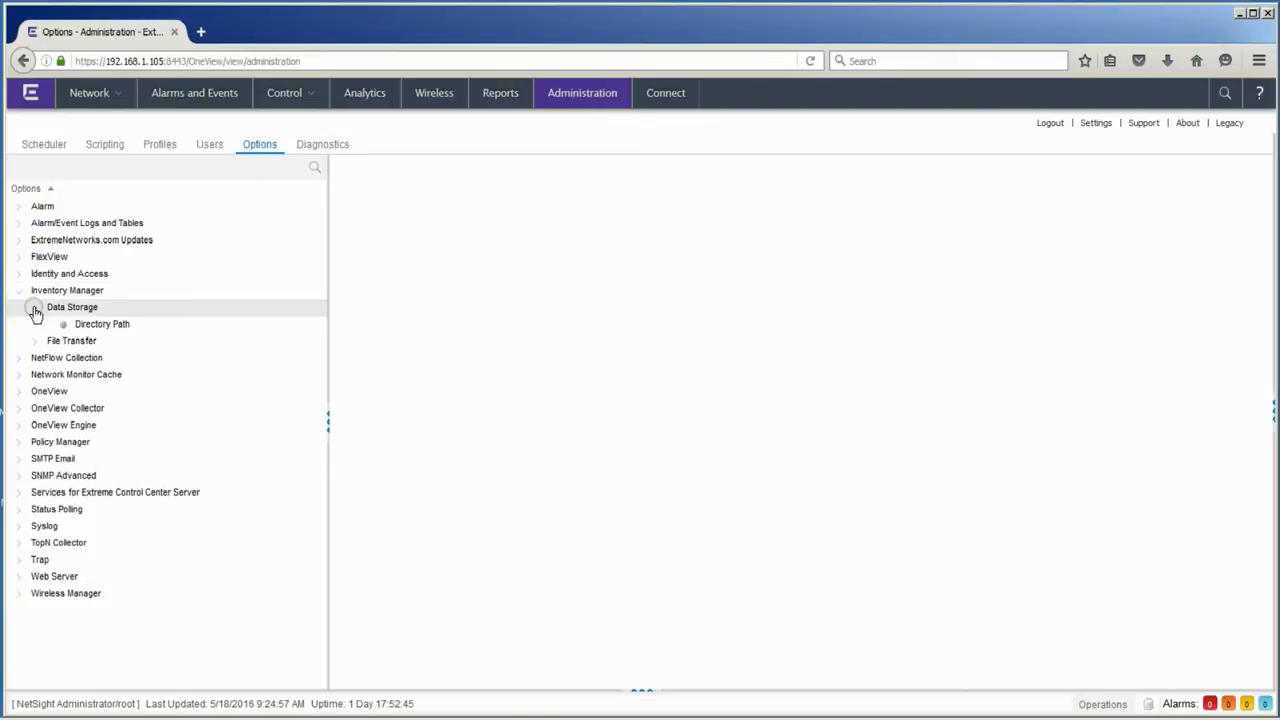
pyautogui.click(97, 325)
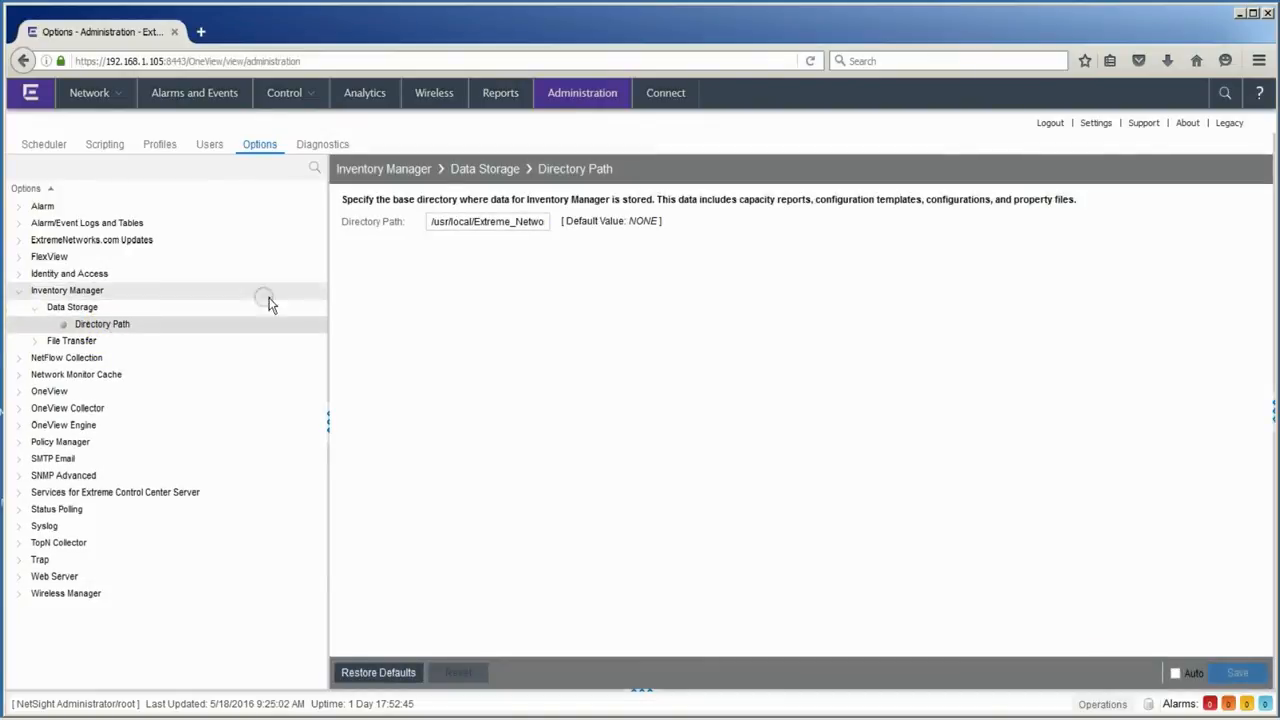
# Read through the full base directory path where Inventory Manager data is stored.
pyautogui.click(467, 225)
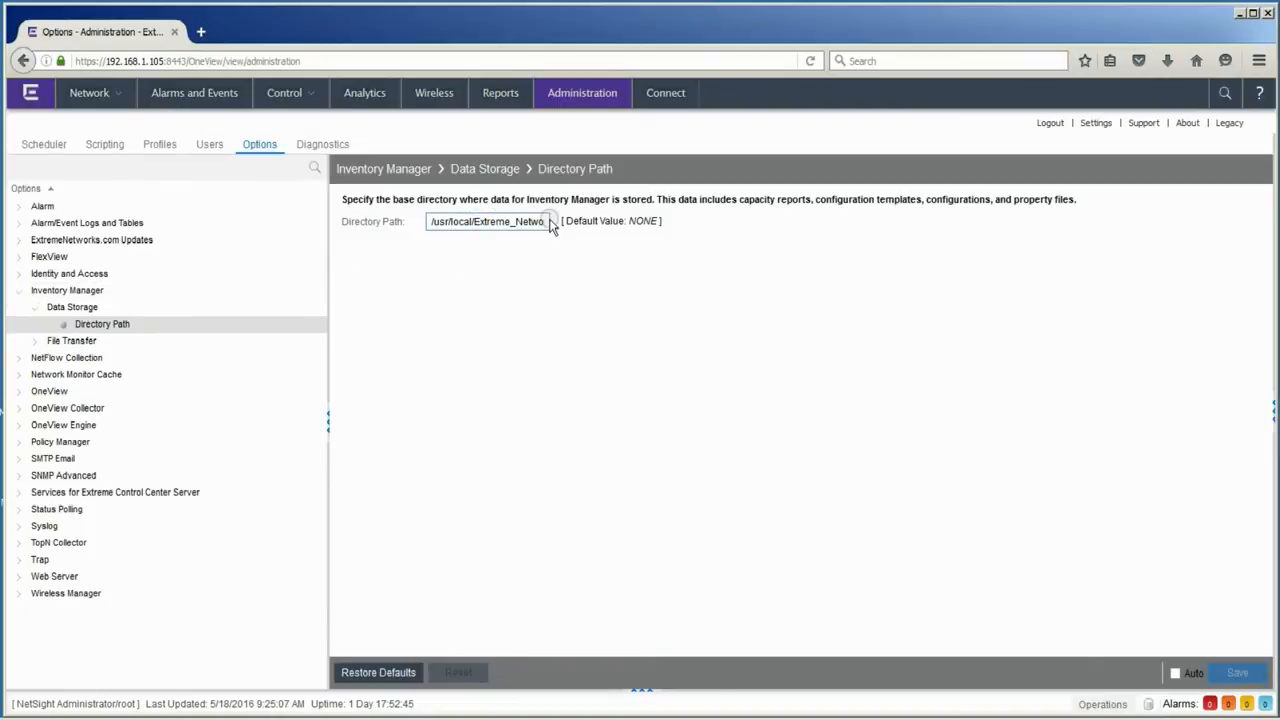
pyautogui.press('Right')
pyautogui.press('Right')
pyautogui.press('Right')
pyautogui.press('Right')
pyautogui.press('Right')
pyautogui.press('Right')
pyautogui.press('Right')
pyautogui.press('Right')
pyautogui.press('Right')
pyautogui.press('Right')
pyautogui.press('Right')
pyautogui.press('Right')
pyautogui.press('Right')
pyautogui.press('Right')
pyautogui.press('Right')
pyautogui.press('Right')
pyautogui.press('Right')
pyautogui.press('Right')
pyautogui.press('Right')
pyautogui.press('Right')
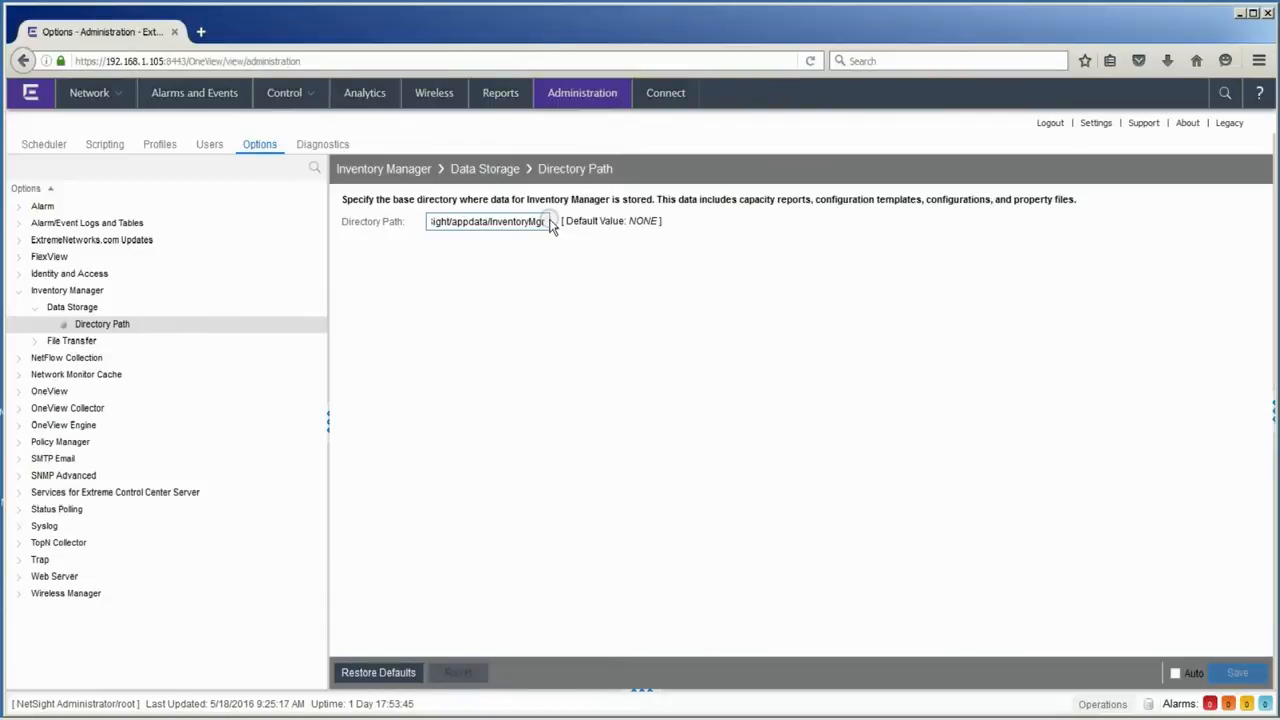
# Review the TFTP, SCP and FTP server properties in Inventory Manager's File Transfer options.
pyautogui.click(34, 345)
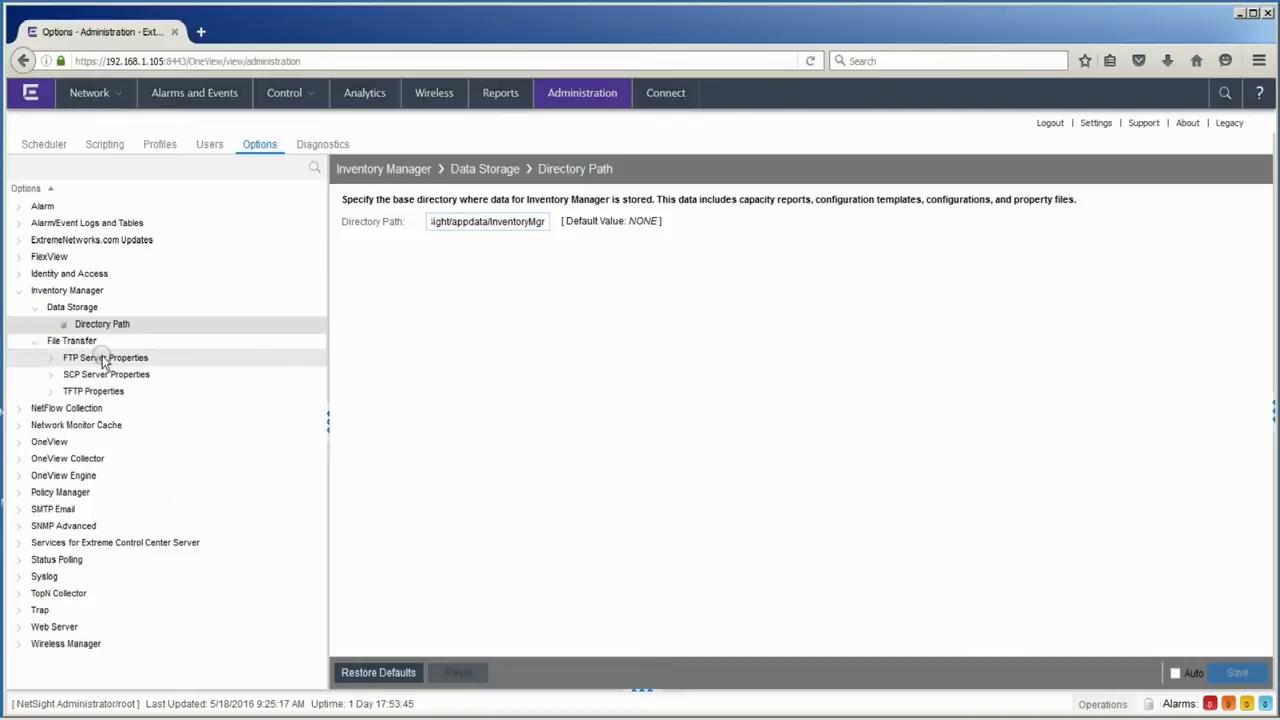
pyautogui.click(51, 391)
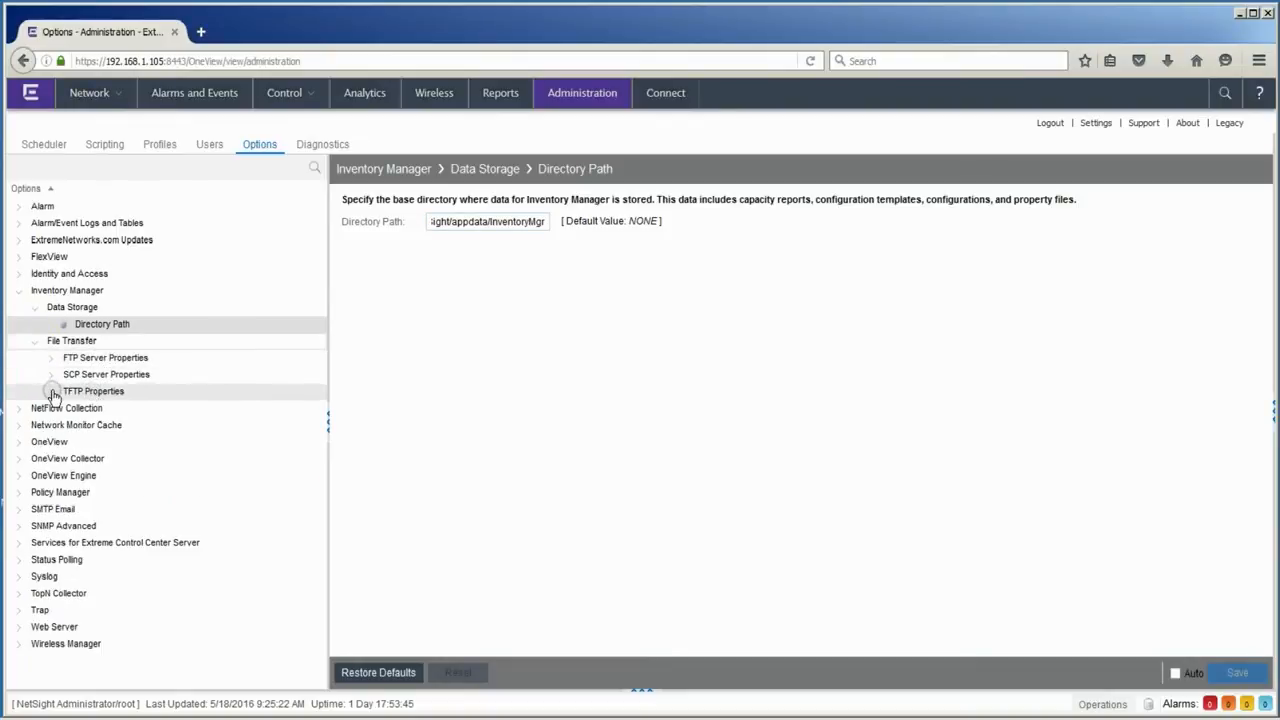
pyautogui.click(113, 393)
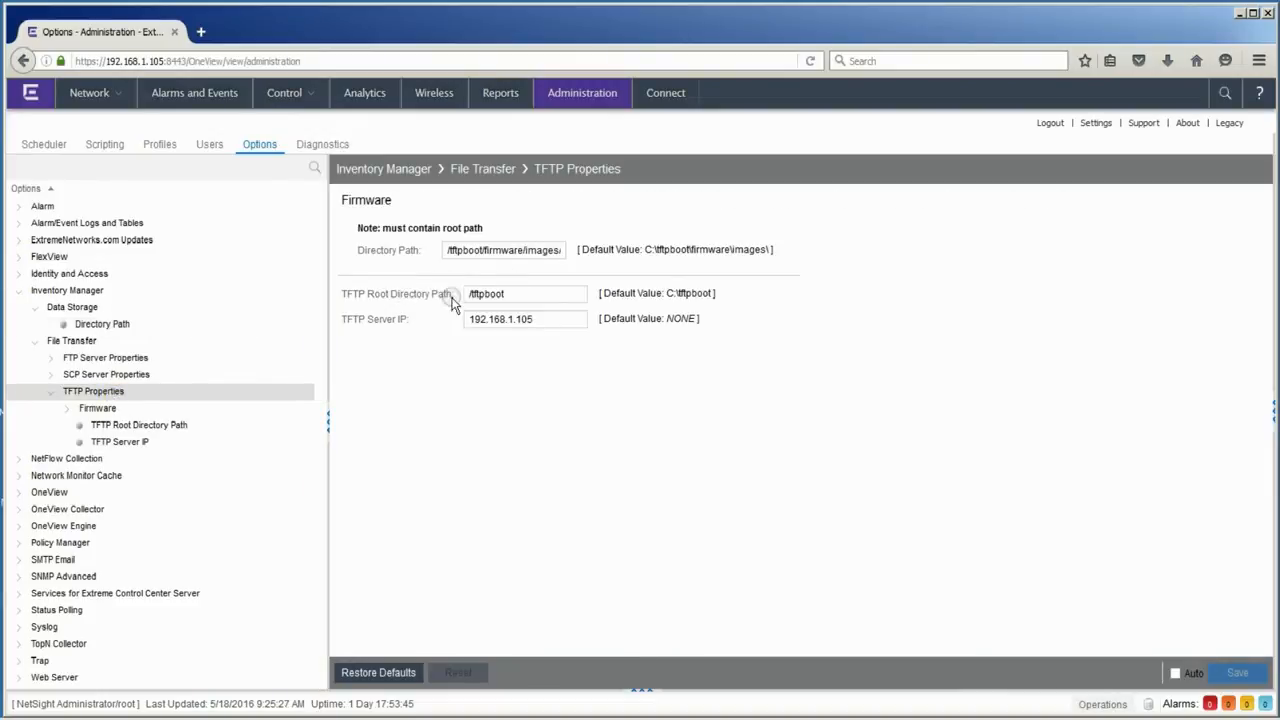
pyautogui.click(519, 293)
pyautogui.click(116, 376)
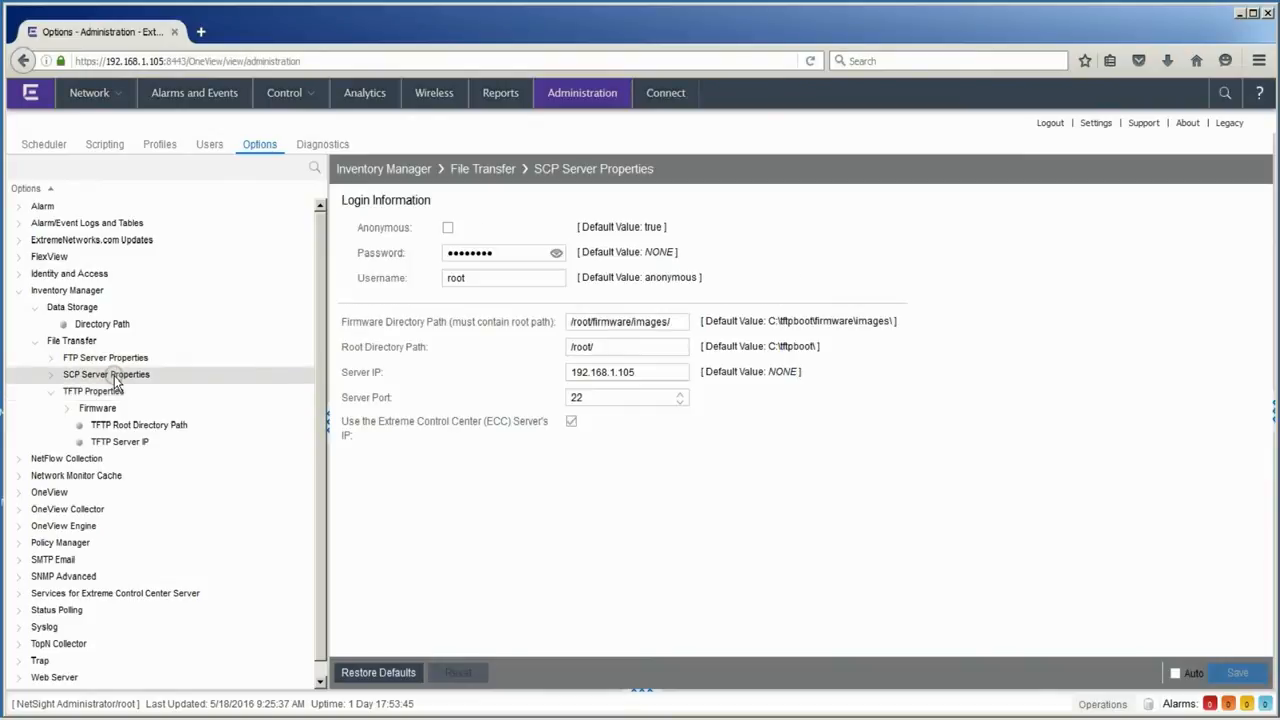
pyautogui.click(122, 359)
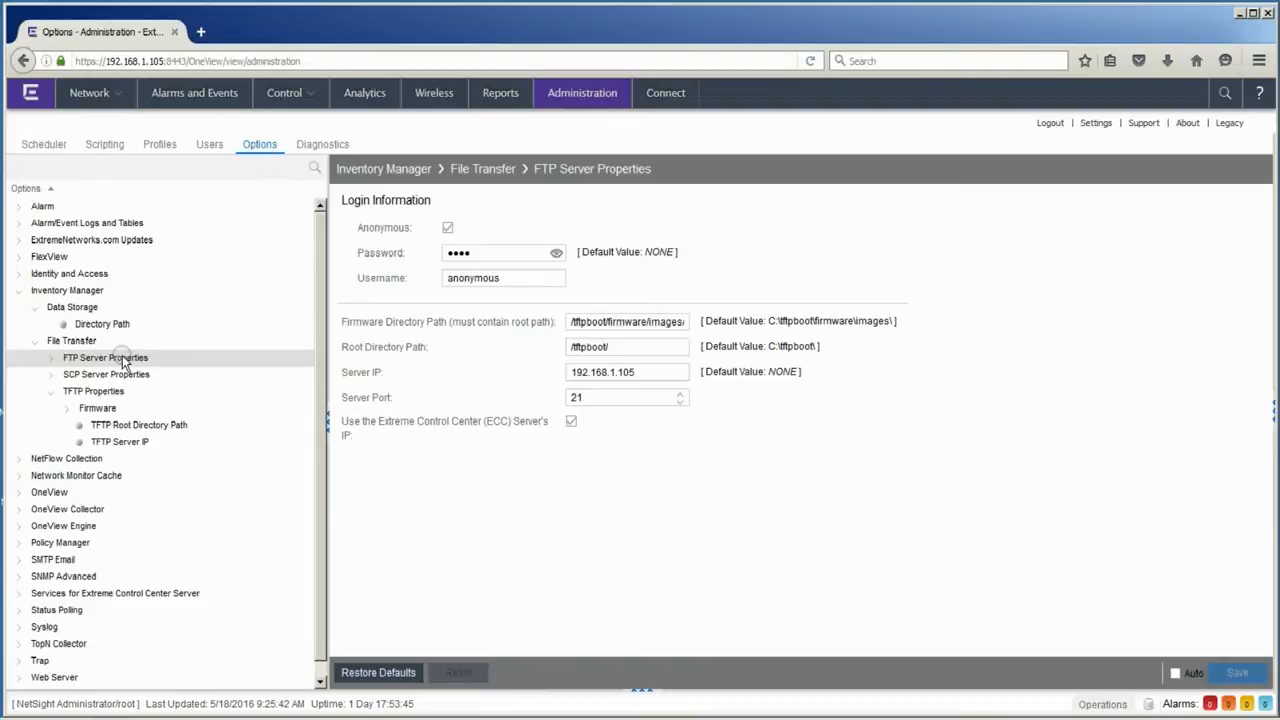
# Open the network's device list and expand the NCS-Lab group under My Network.
pyautogui.click(92, 92)
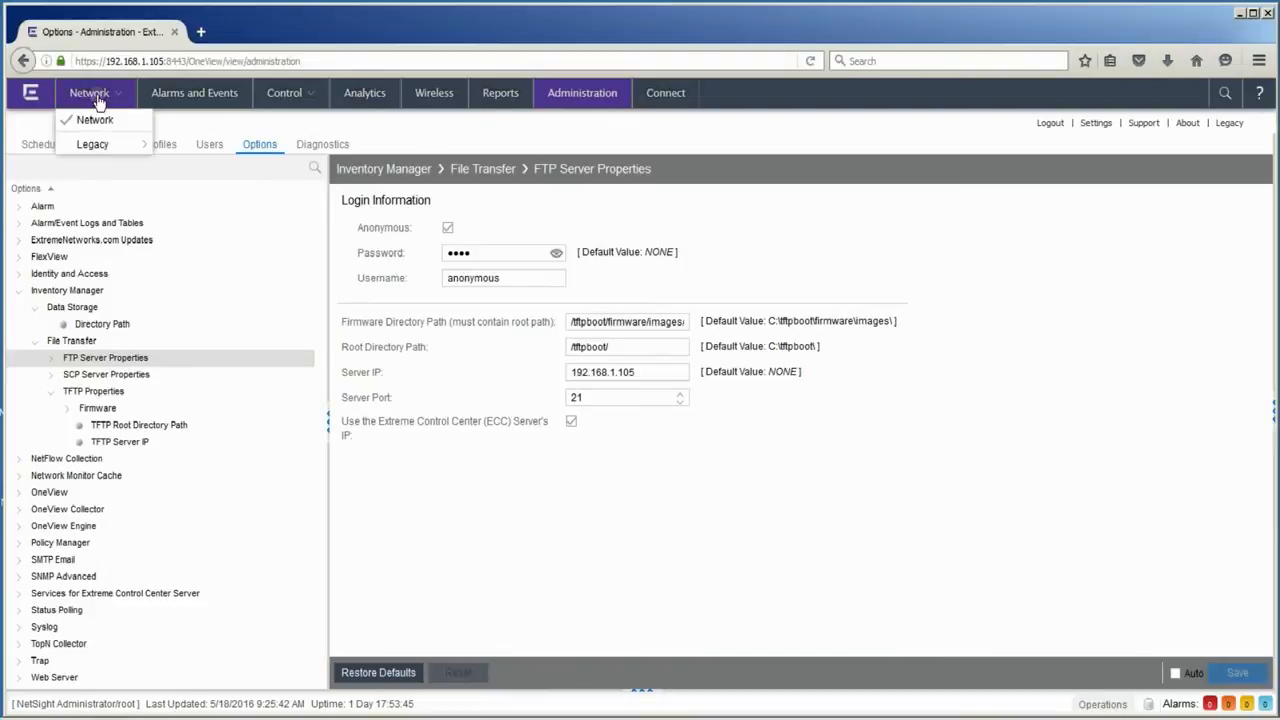
pyautogui.click(92, 120)
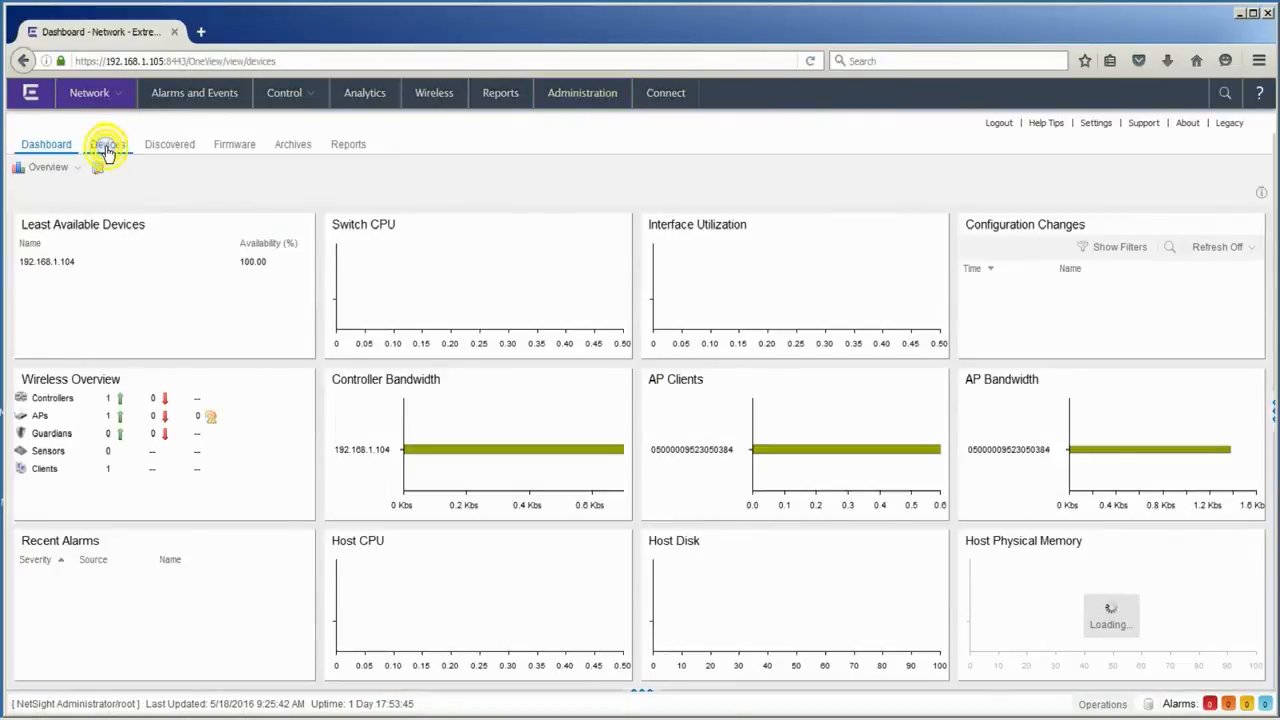
pyautogui.click(108, 150)
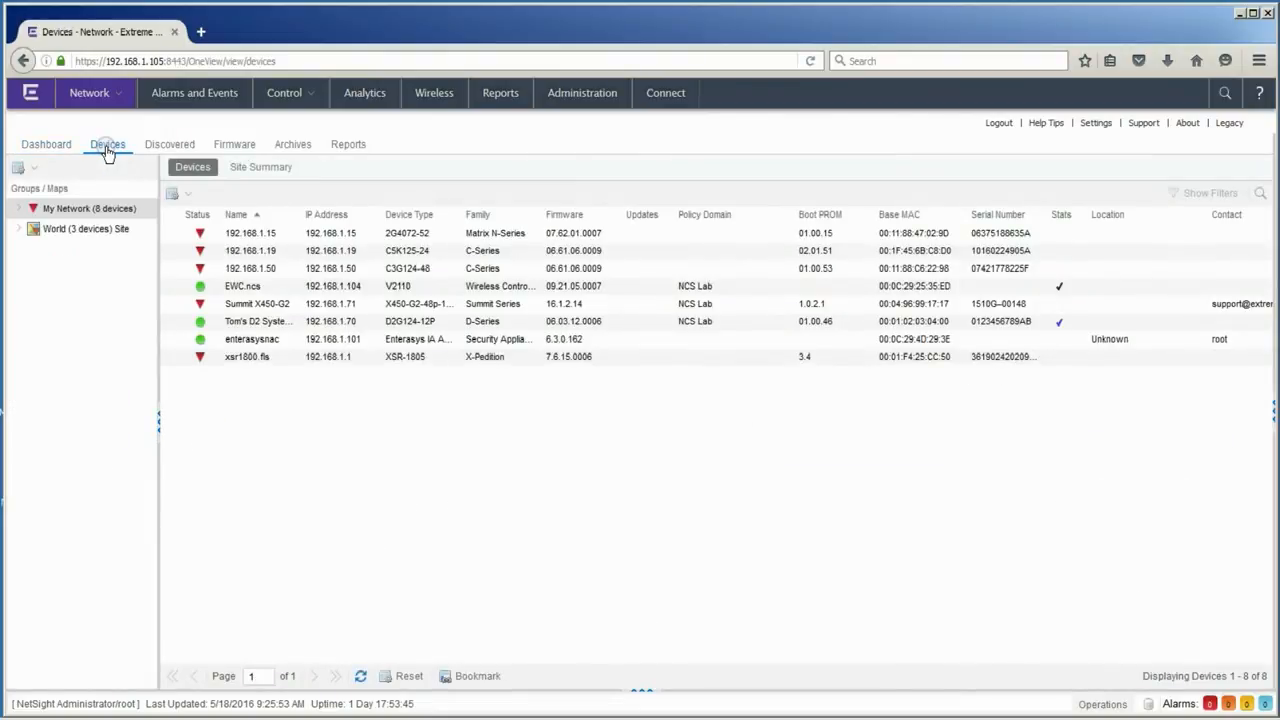
pyautogui.click(19, 210)
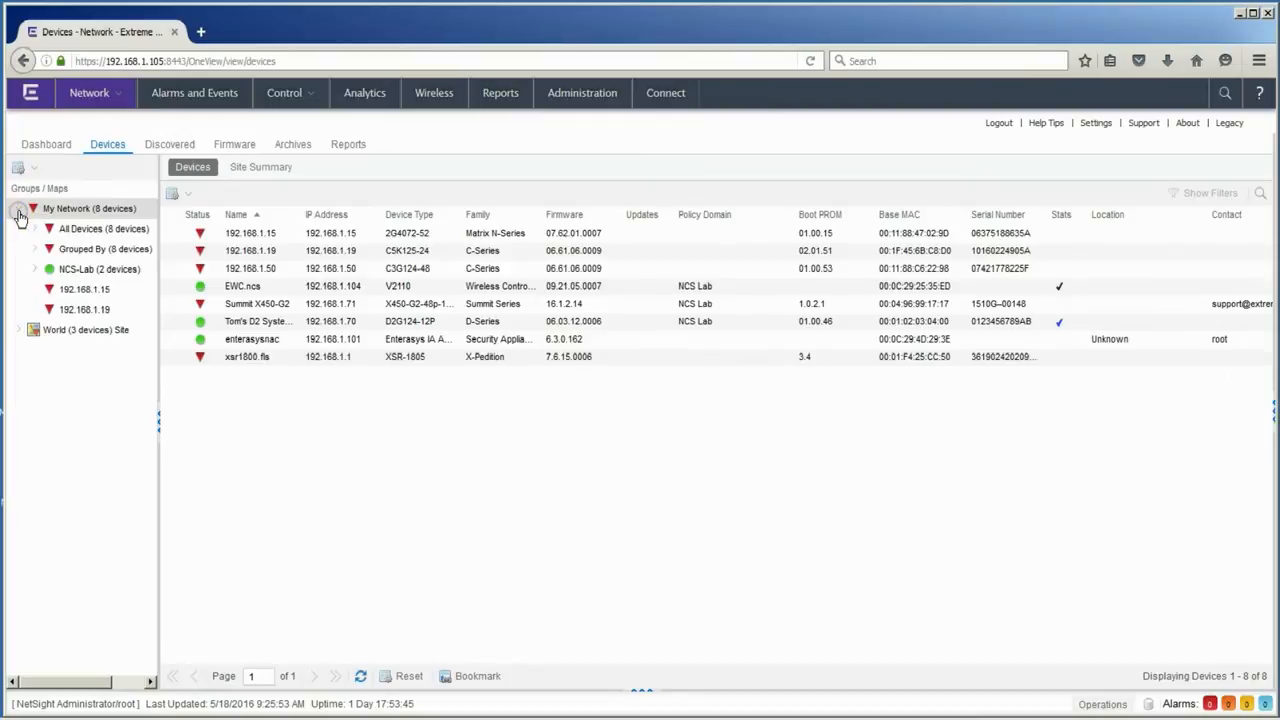
pyautogui.click(36, 270)
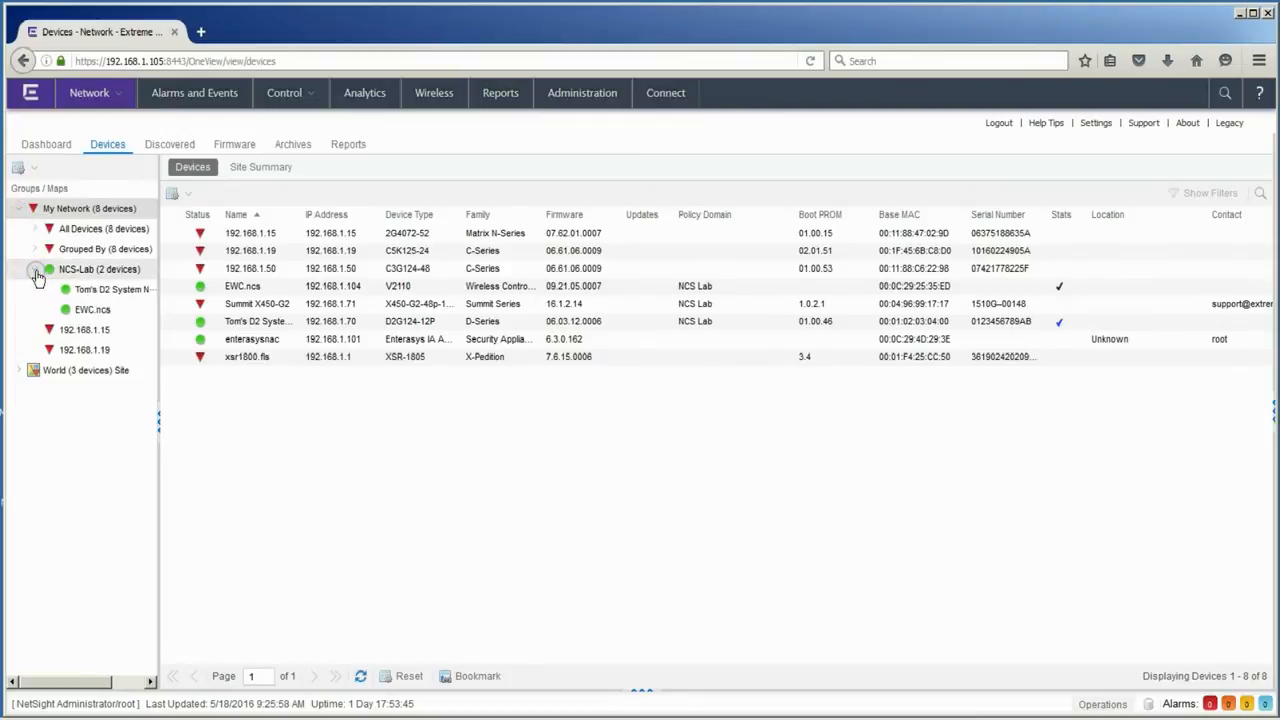
# Open the firmware upgrade for the D2 switch in NCS-Lab and inspect the file transfer mode in its configuration settings.
pyautogui.rightClick(116, 291)
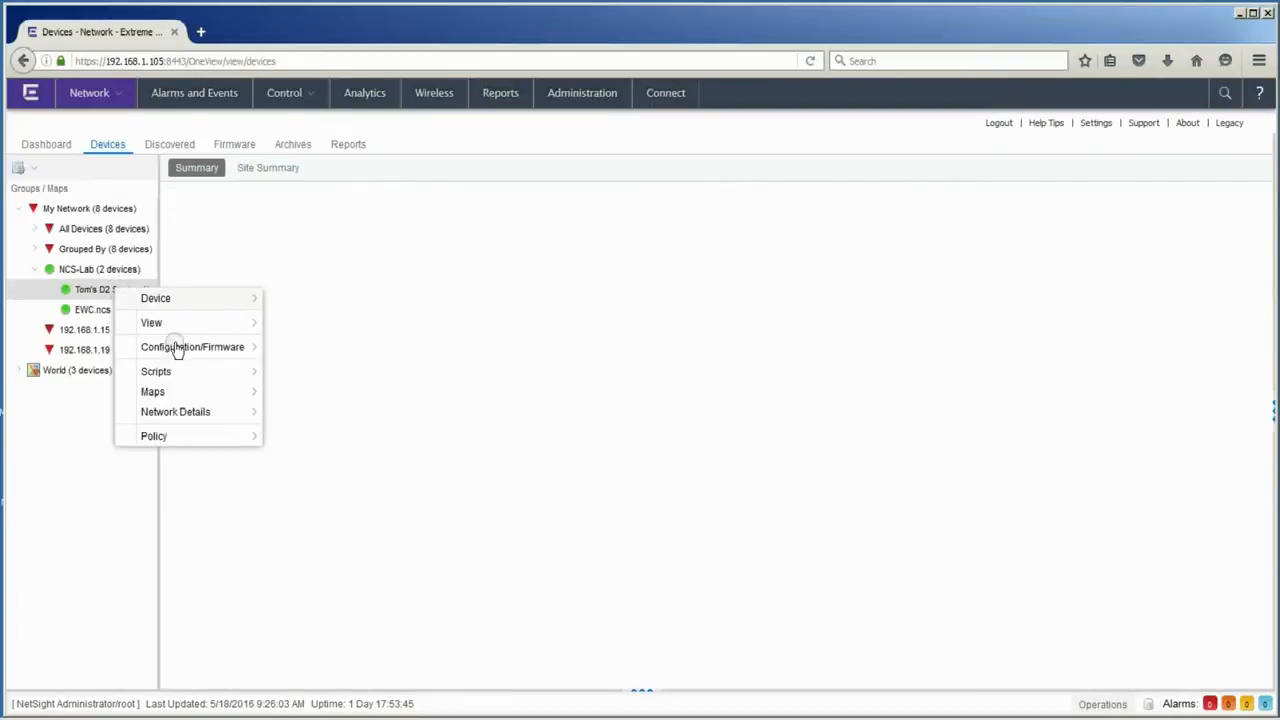
pyautogui.moveTo(176, 349)
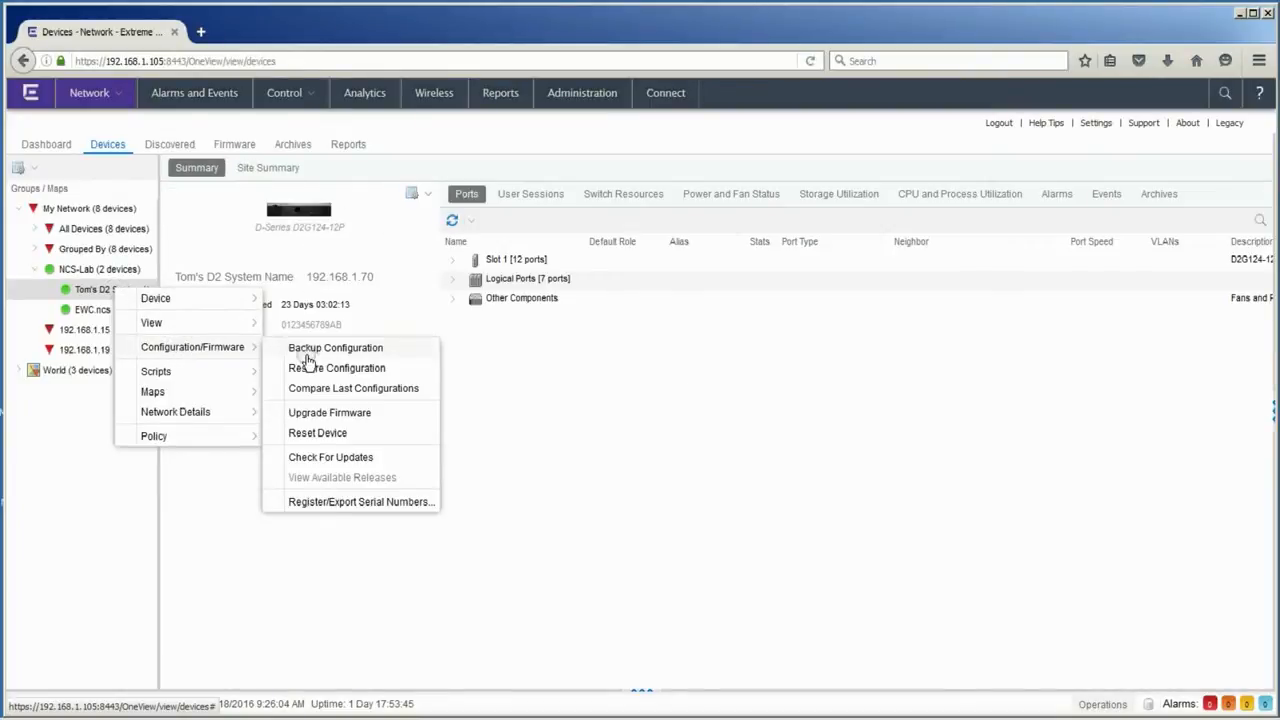
pyautogui.click(336, 413)
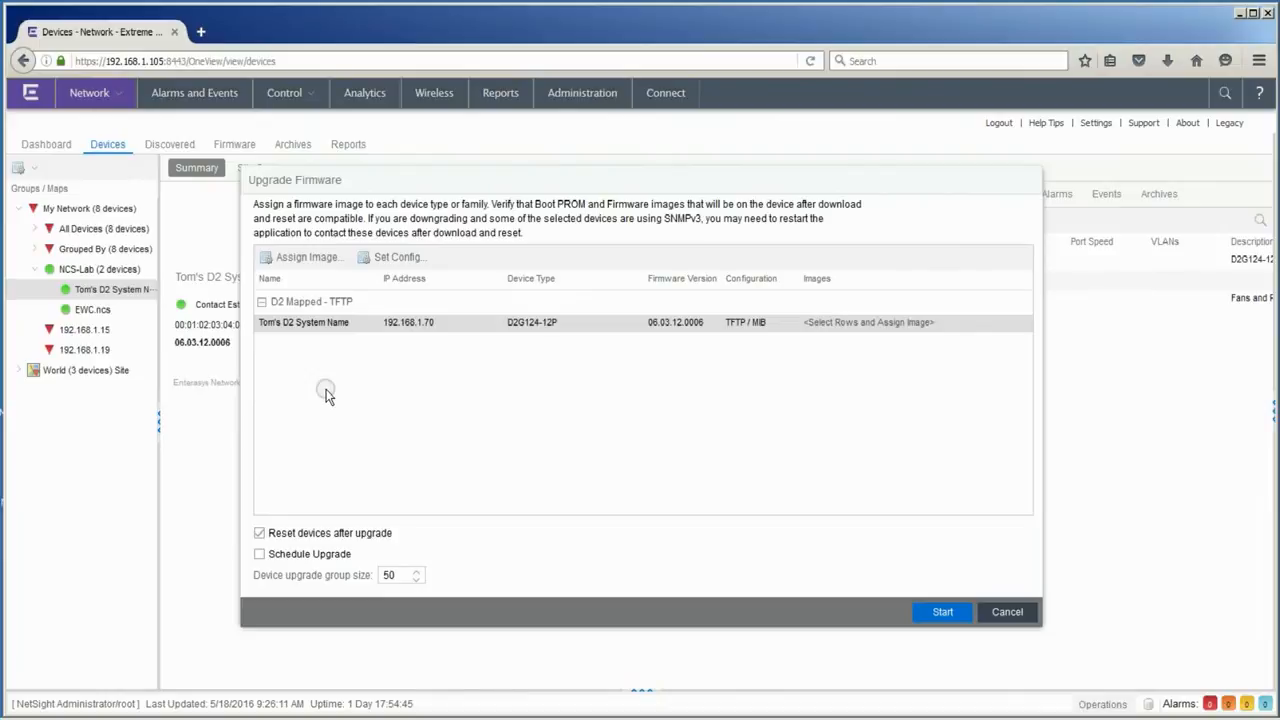
pyautogui.click(404, 264)
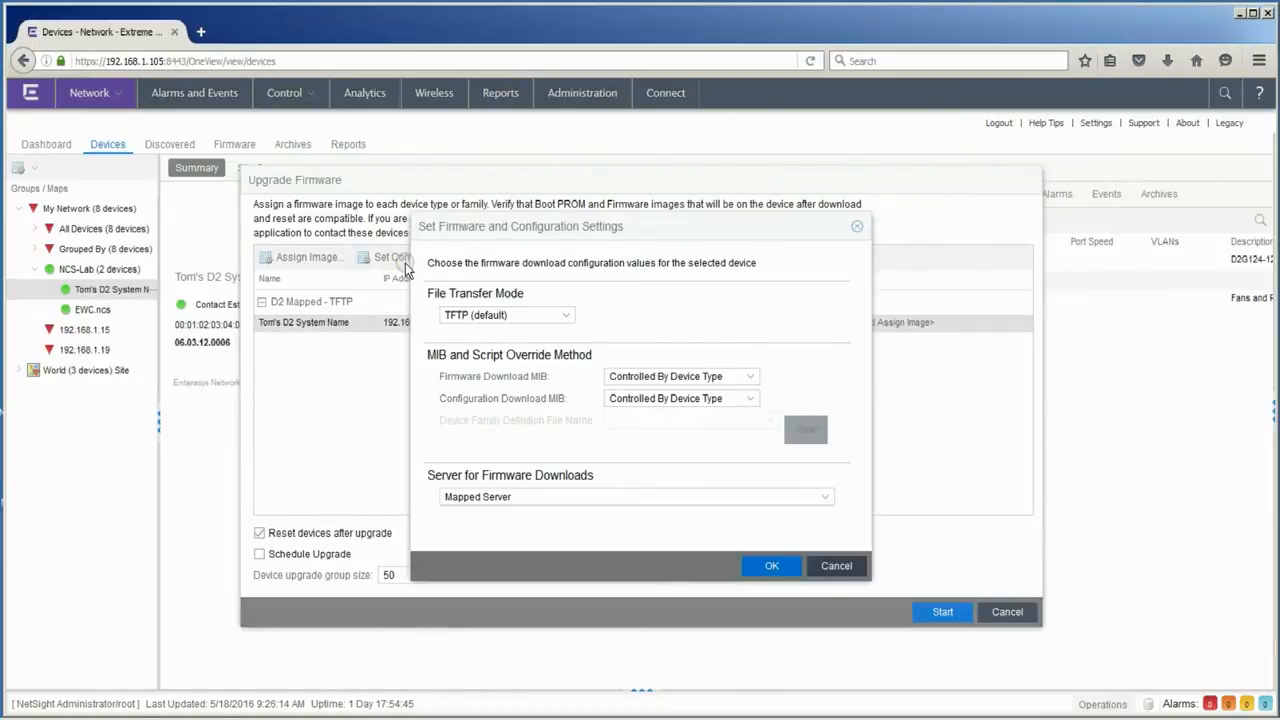
pyautogui.click(566, 318)
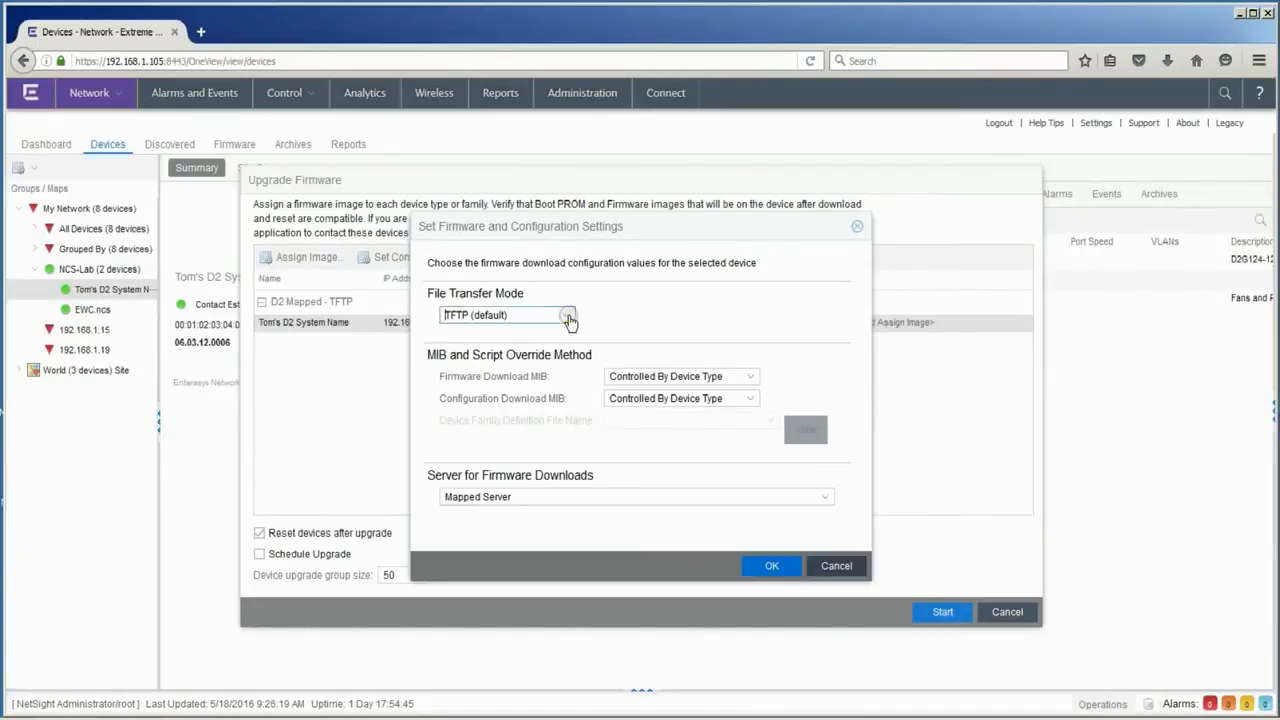
pyautogui.click(620, 307)
# Set both the firmware download MIB and the configuration download MIB to Script.
pyautogui.click(751, 379)
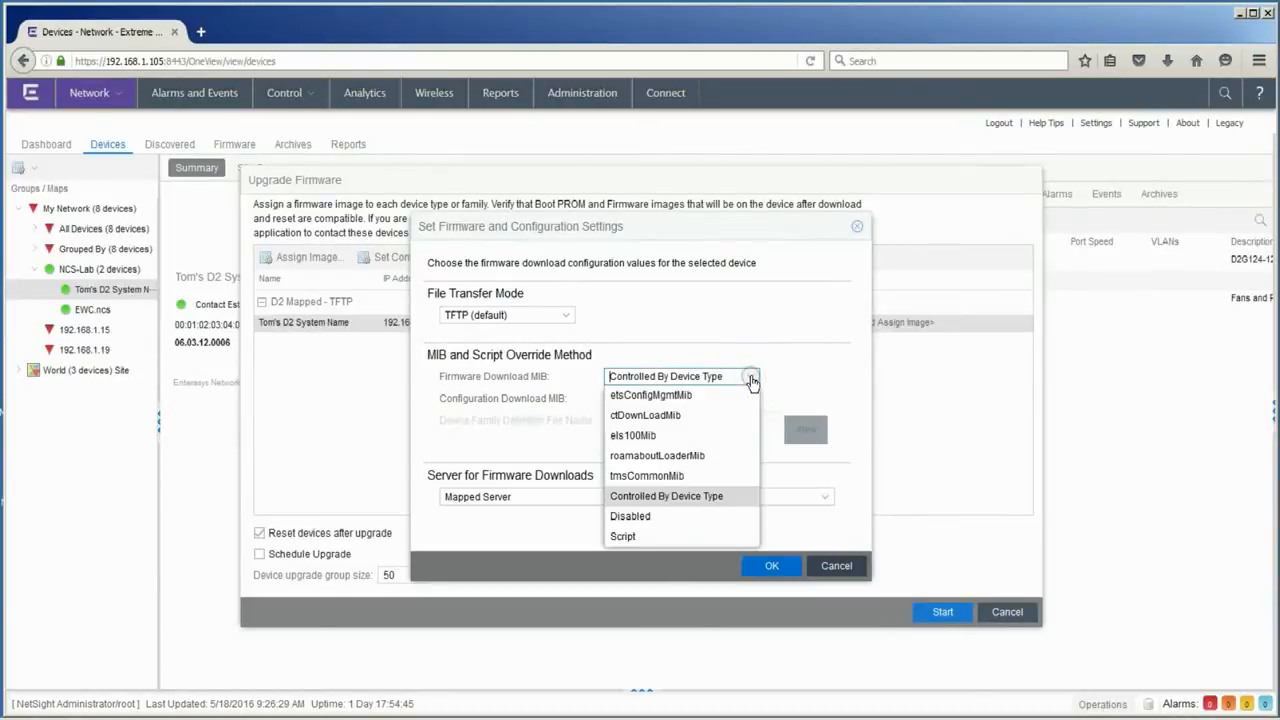
pyautogui.click(623, 537)
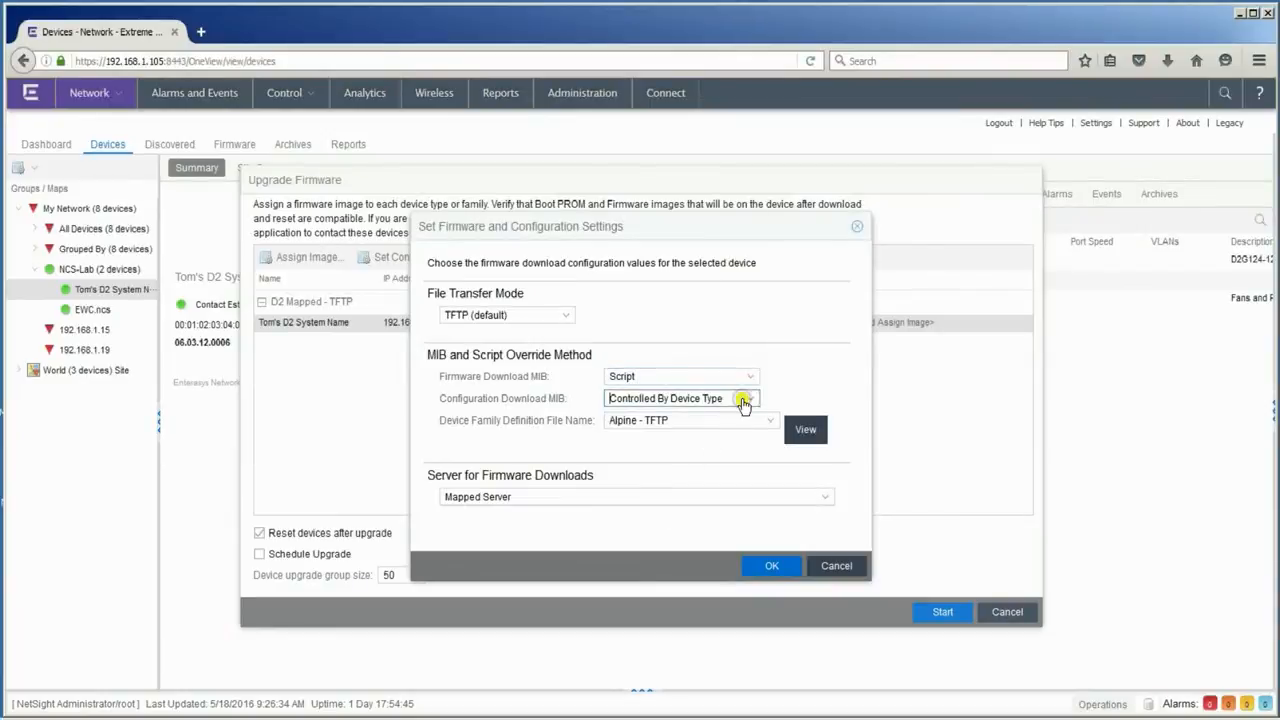
pyautogui.click(743, 401)
pyautogui.click(625, 537)
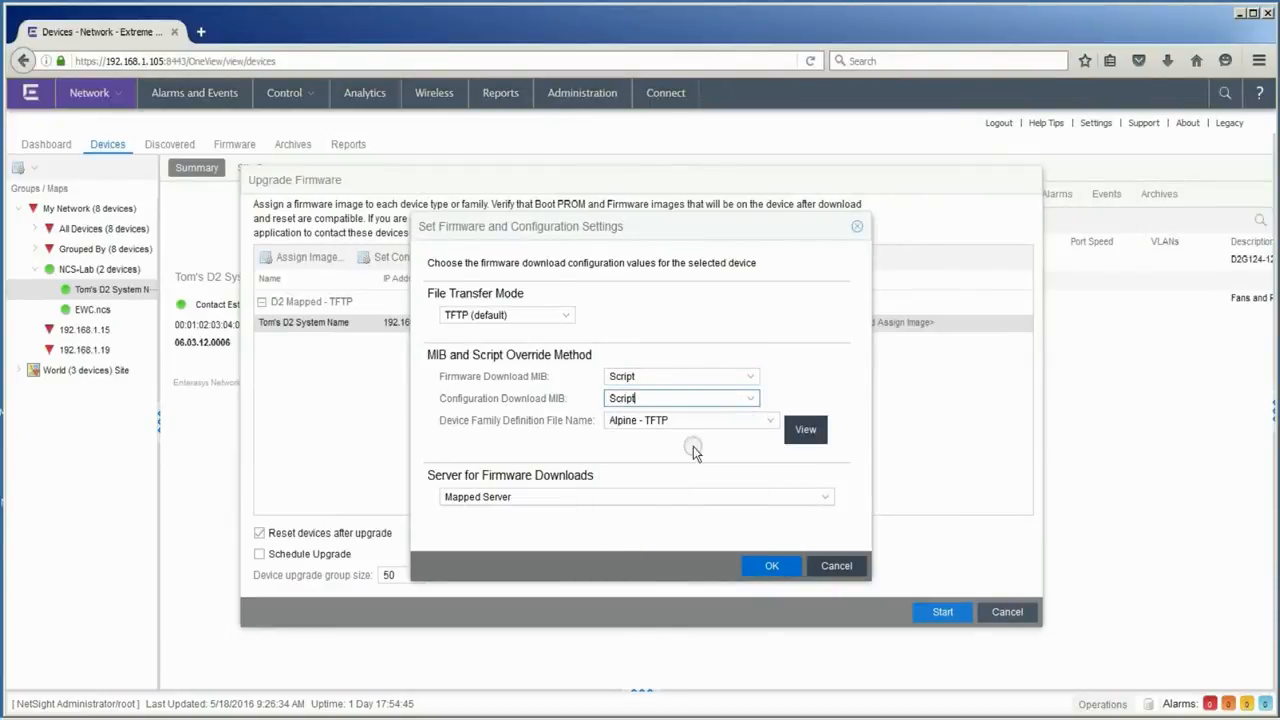
# Look through the available device family definition files for script-based downloads, keeping the current selection.
pyautogui.click(714, 421)
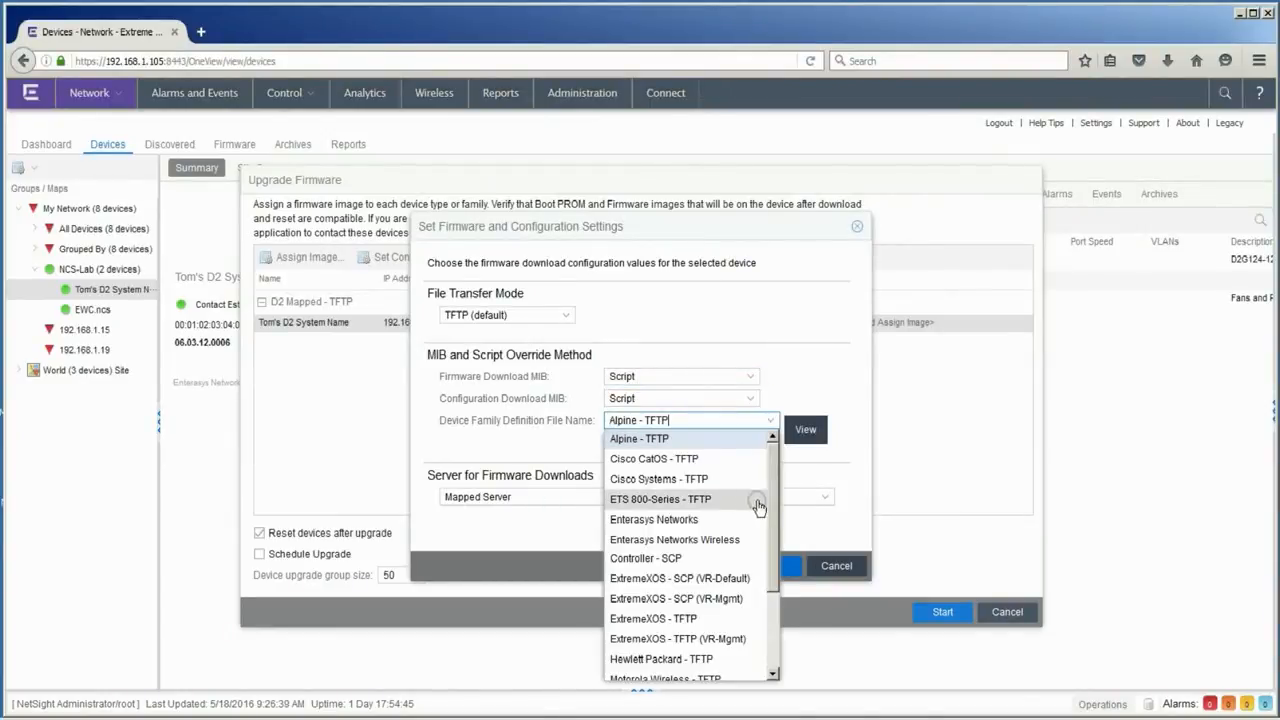
pyautogui.scroll(-1, 770, 520)
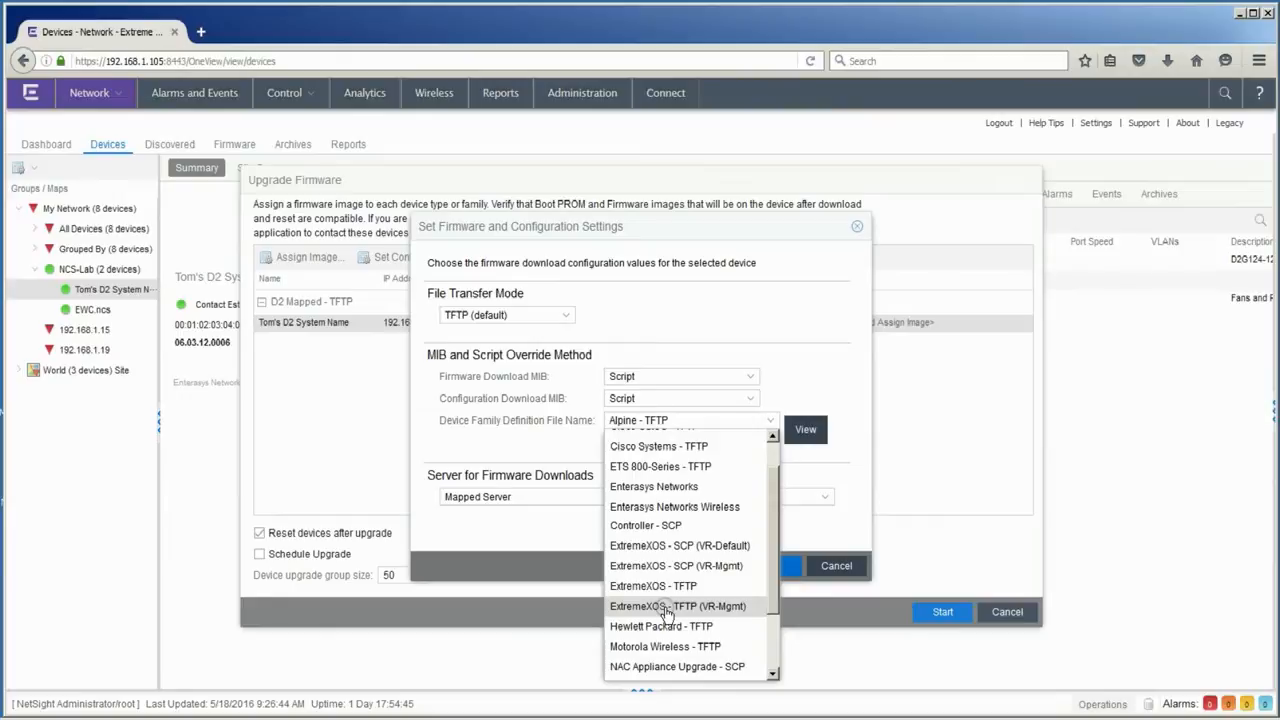
pyautogui.click(843, 347)
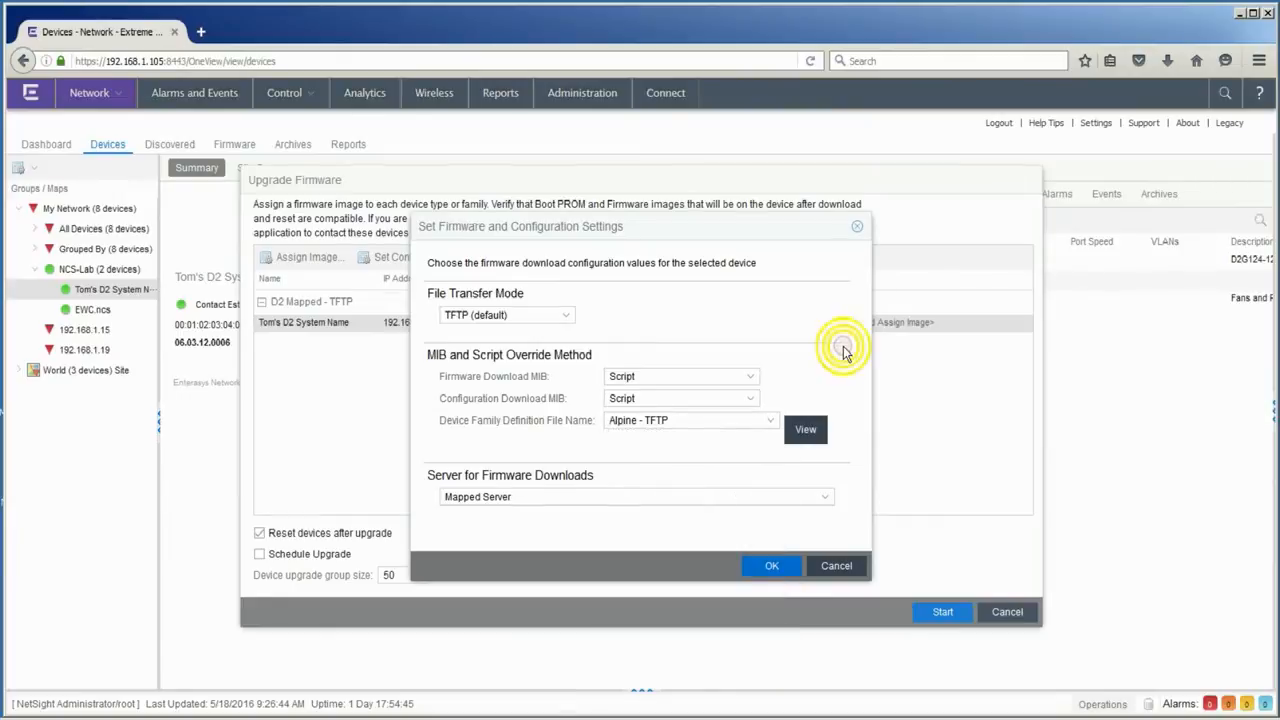
# Set both the firmware and configuration download MIBs back to Controlled By Device Type.
pyautogui.click(751, 381)
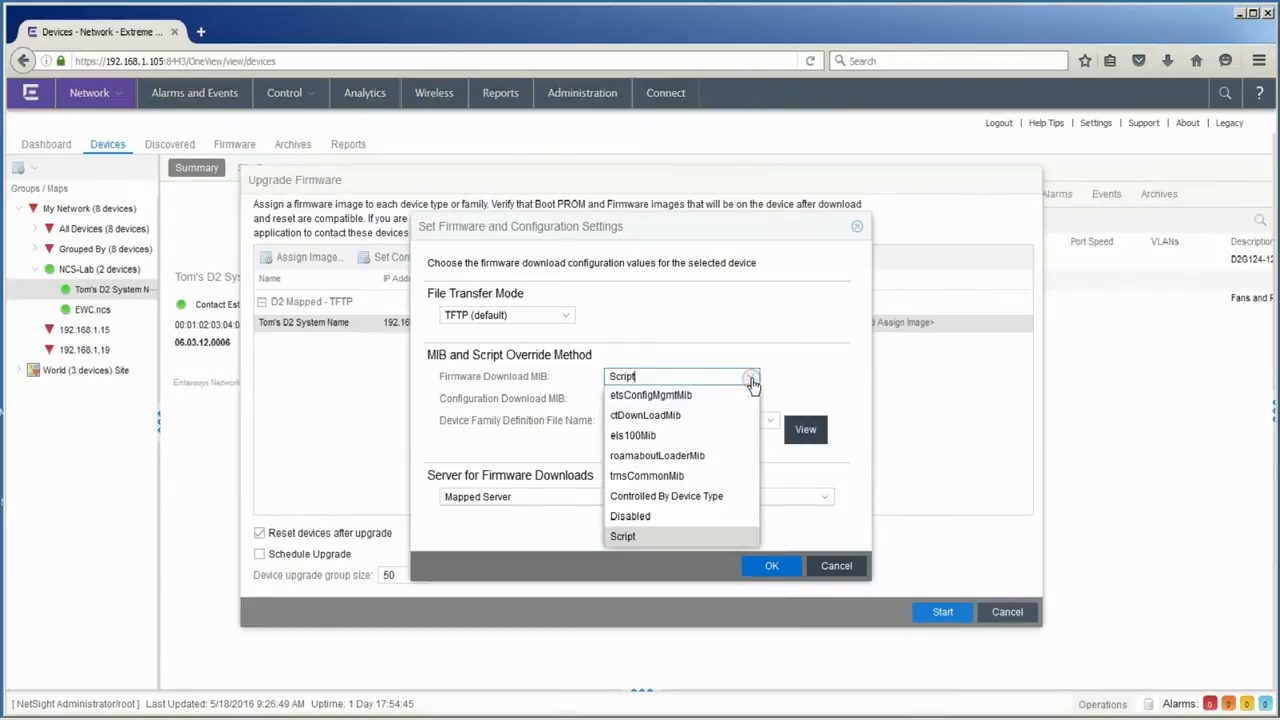
pyautogui.click(684, 497)
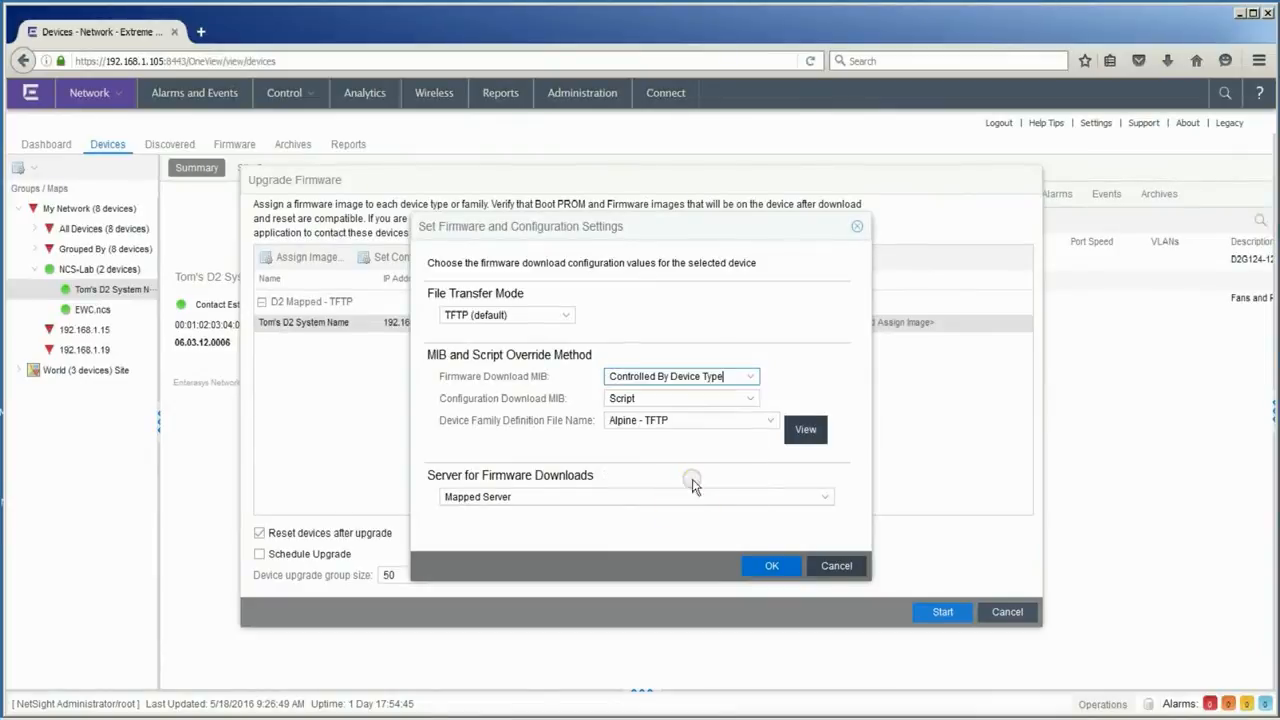
pyautogui.click(751, 400)
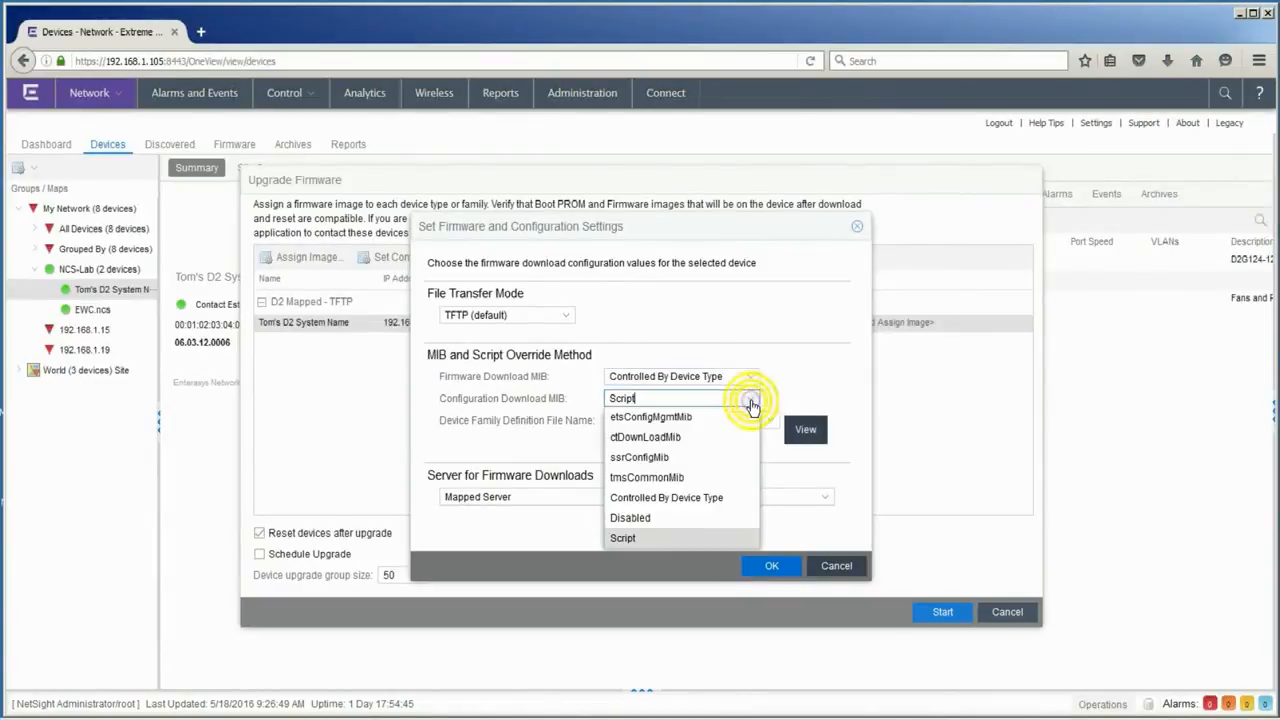
pyautogui.click(684, 497)
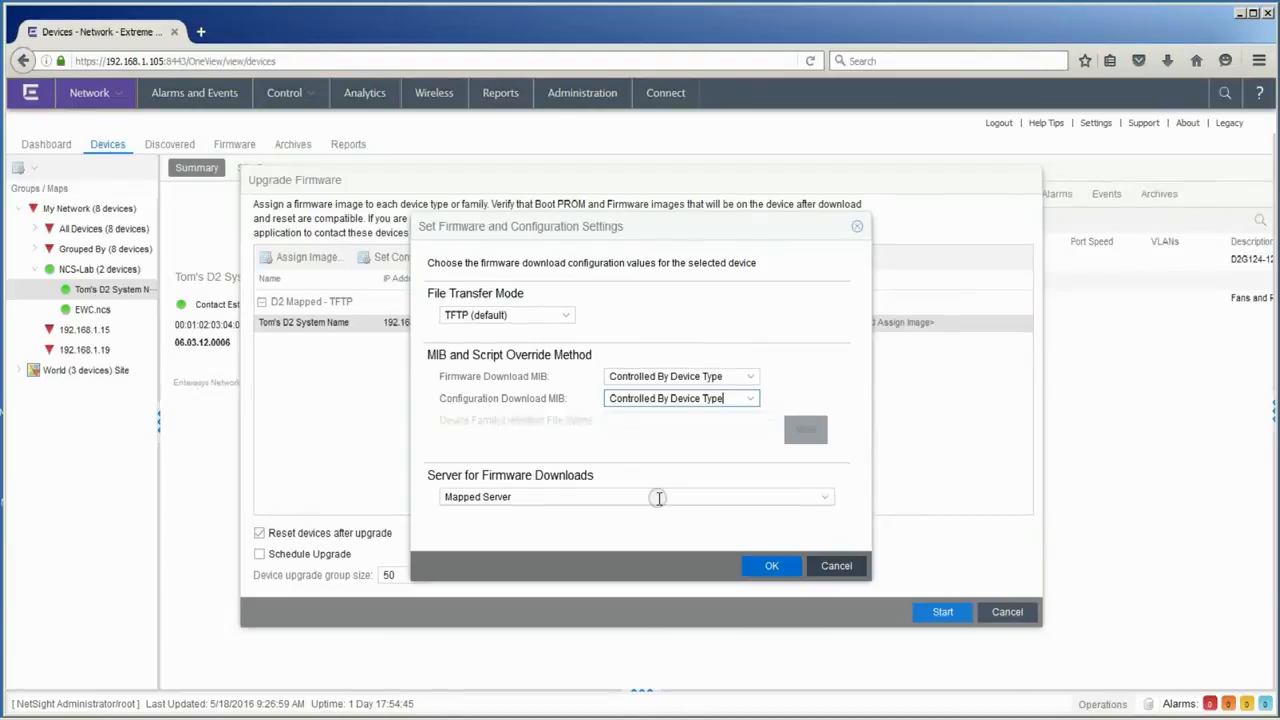
# Cancel the firmware configuration settings and the firmware upgrade, and open the network's Archives page.
pyautogui.click(829, 568)
pyautogui.click(1008, 612)
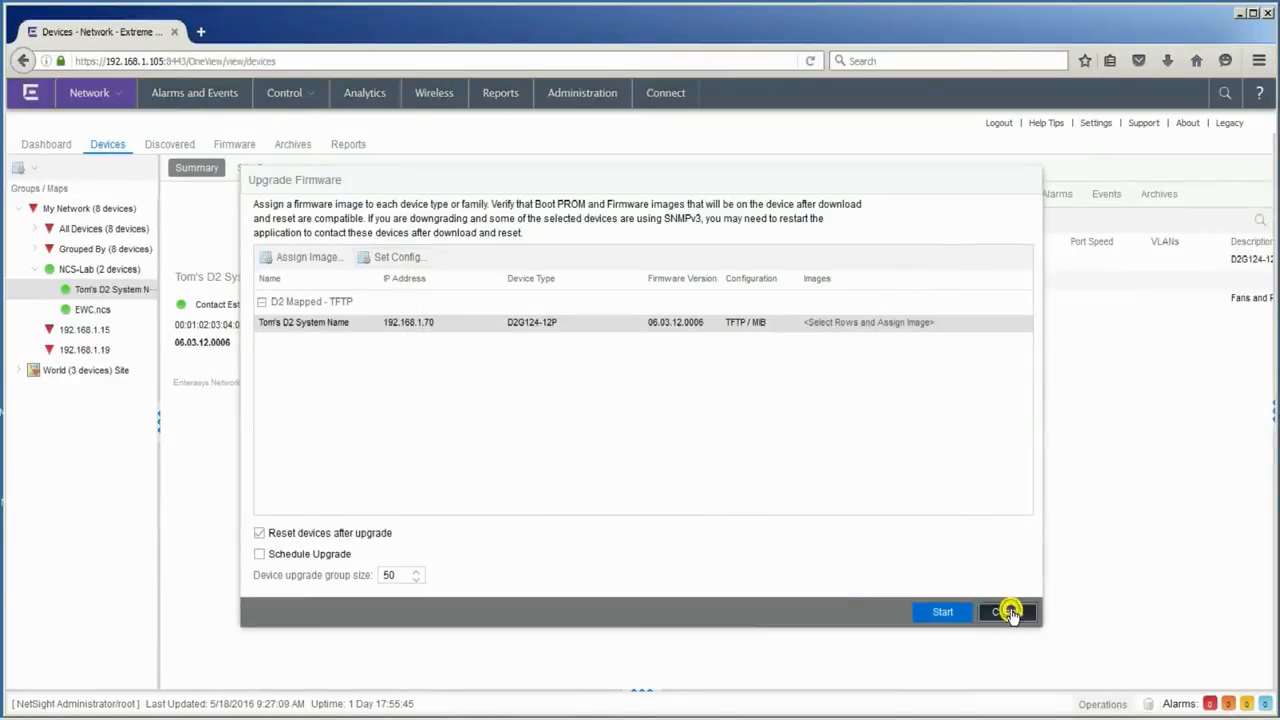
pyautogui.click(606, 432)
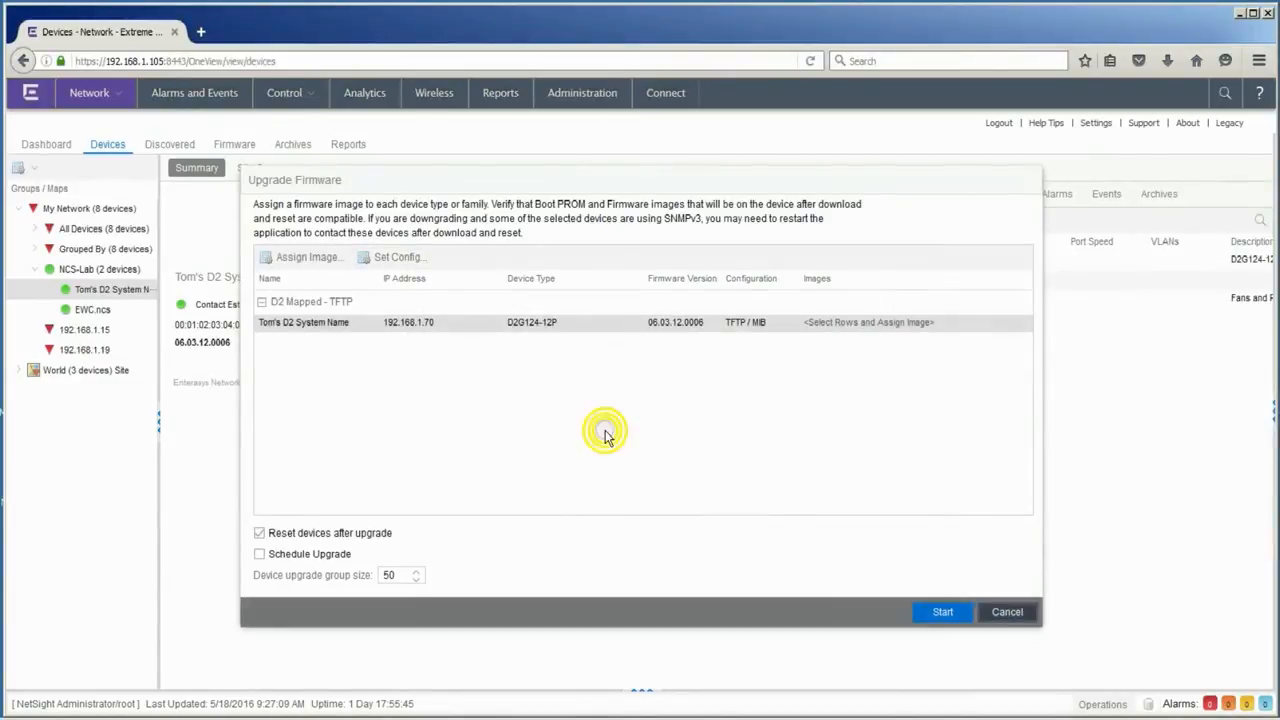
pyautogui.click(295, 146)
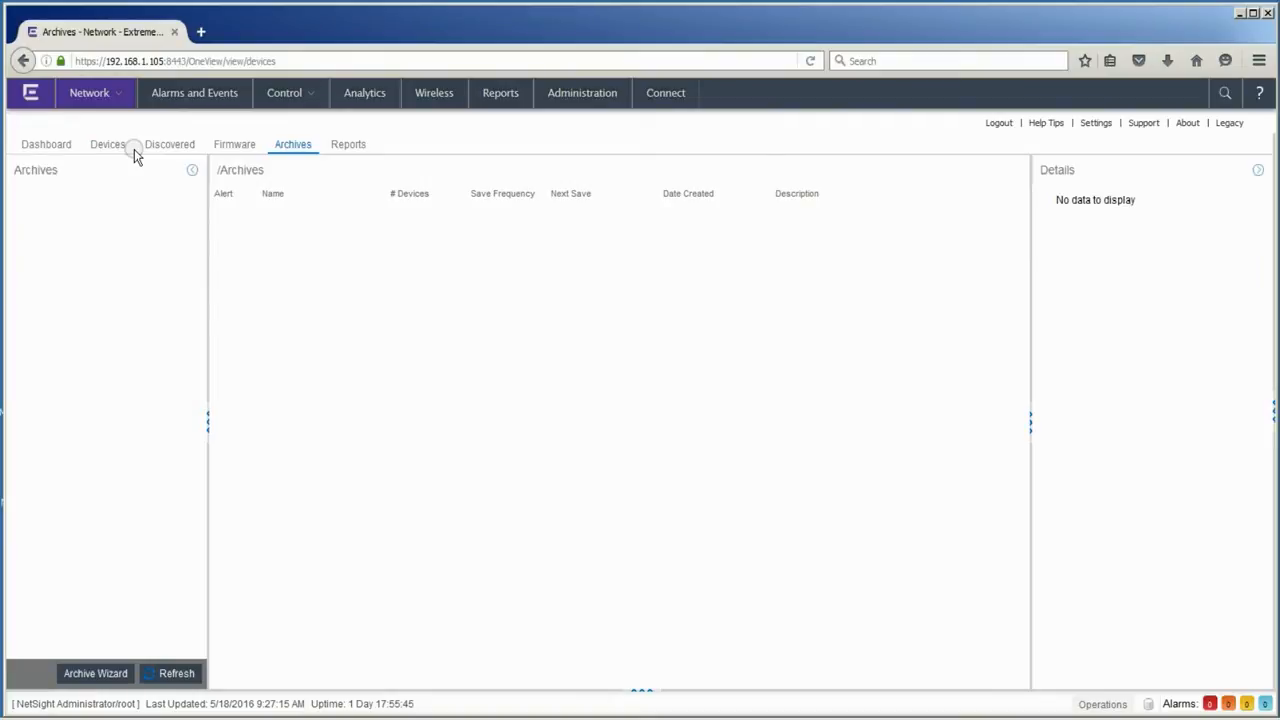
# Start a new archive named TestRun1 with the description "Test Archive" and an unlimited number of versions.
pyautogui.click(95, 675)
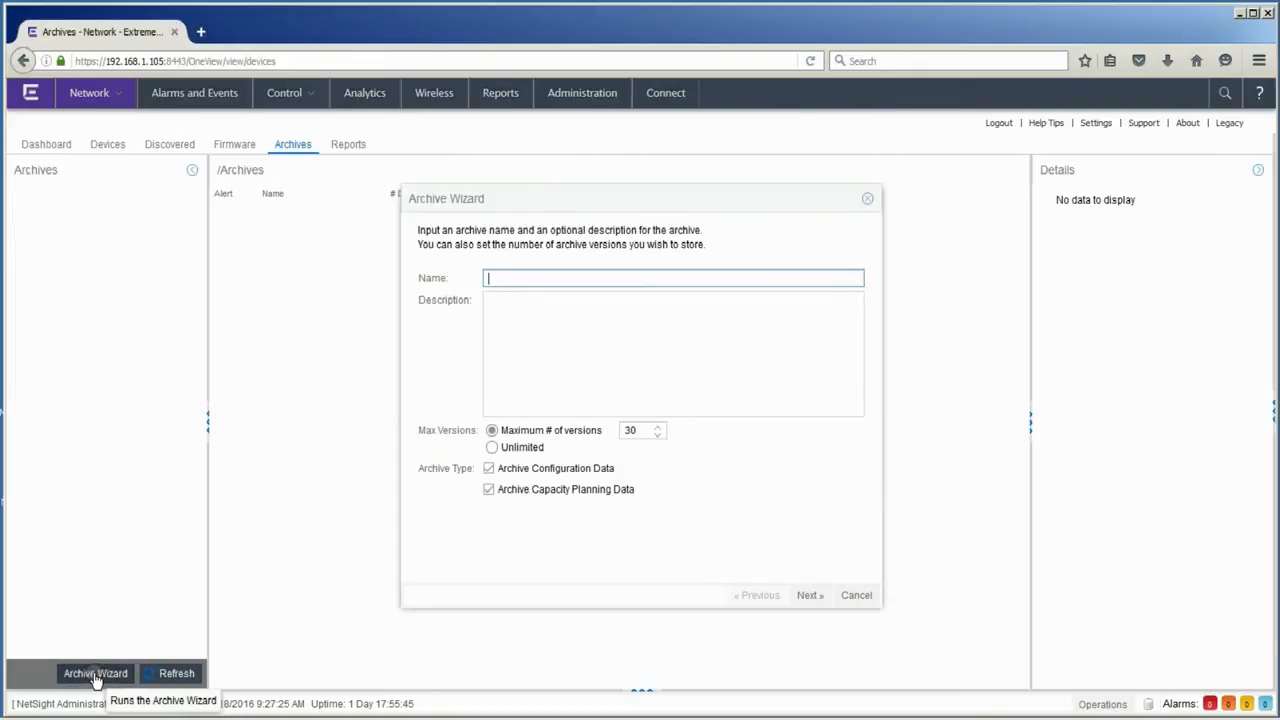
pyautogui.click(592, 276)
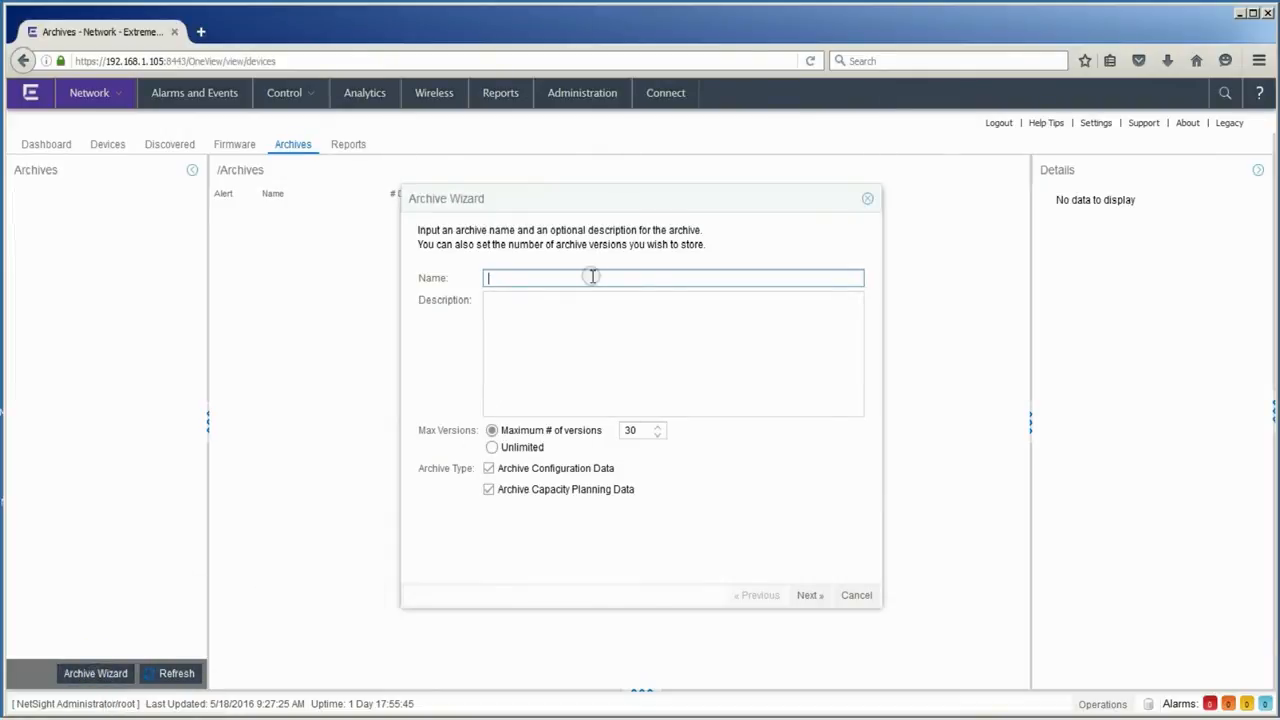
pyautogui.write('TestRun1')
pyautogui.click(563, 317)
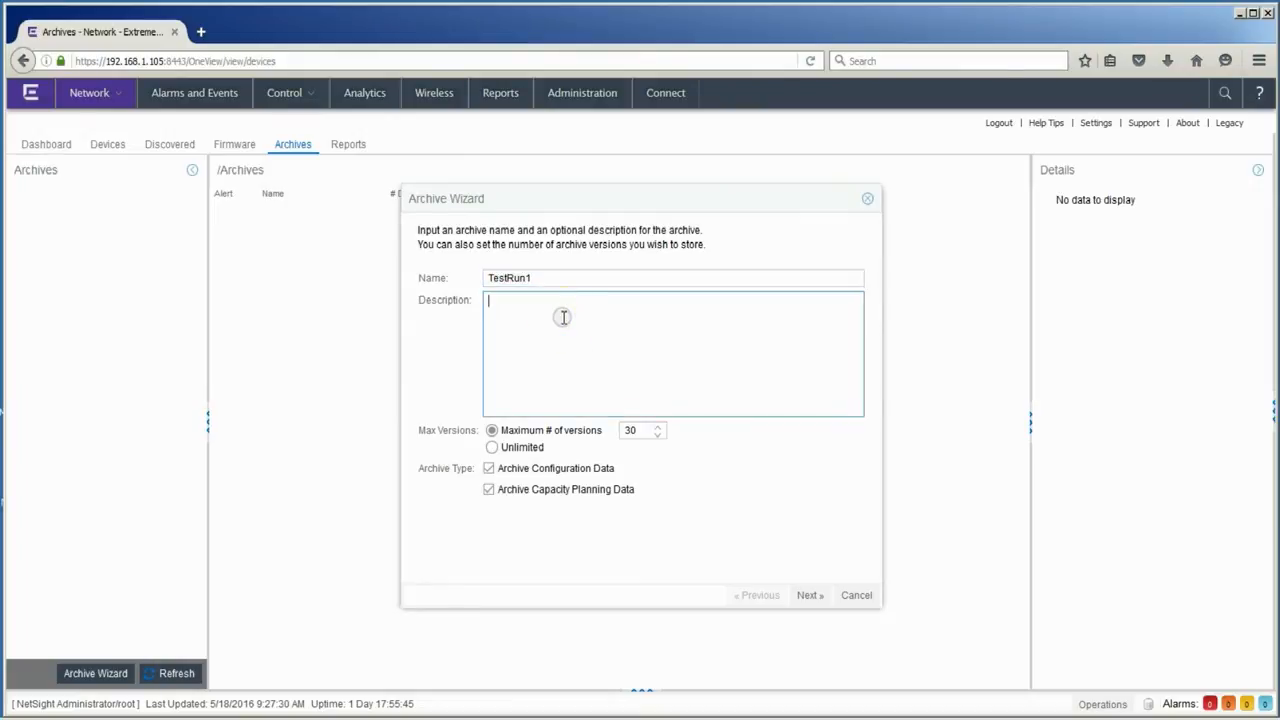
pyautogui.write('Test Archive')
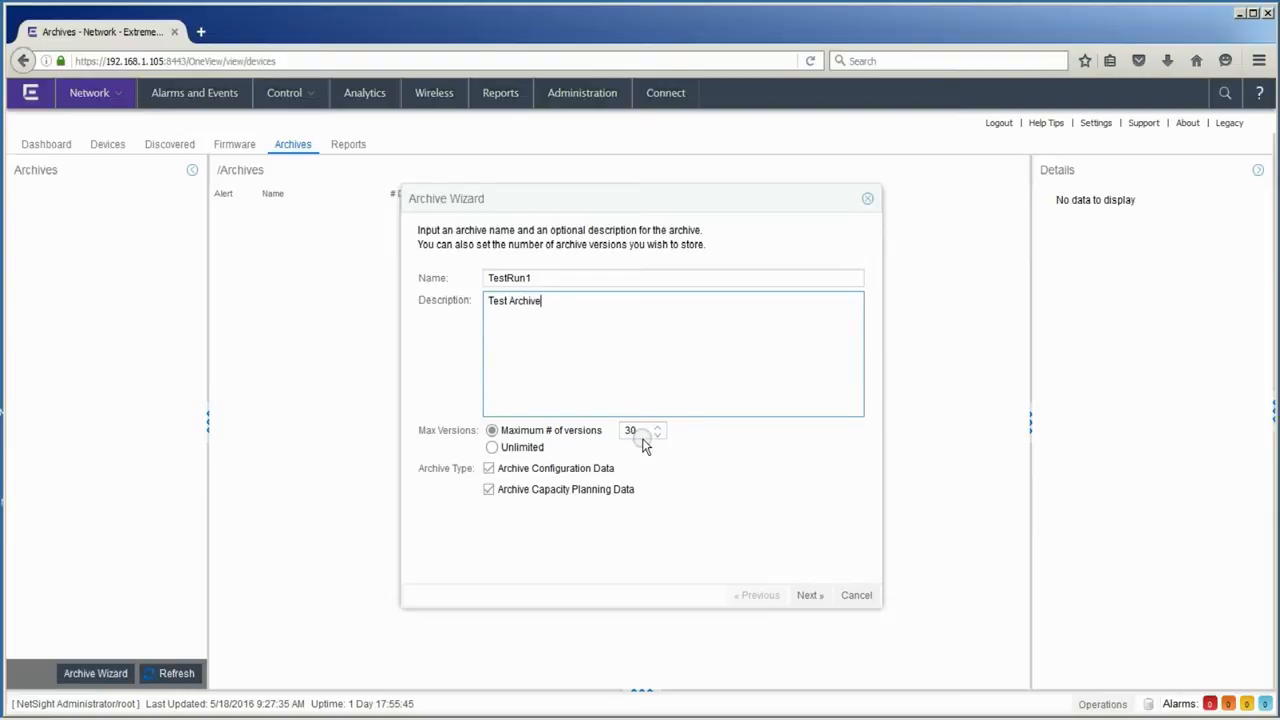
pyautogui.click(492, 448)
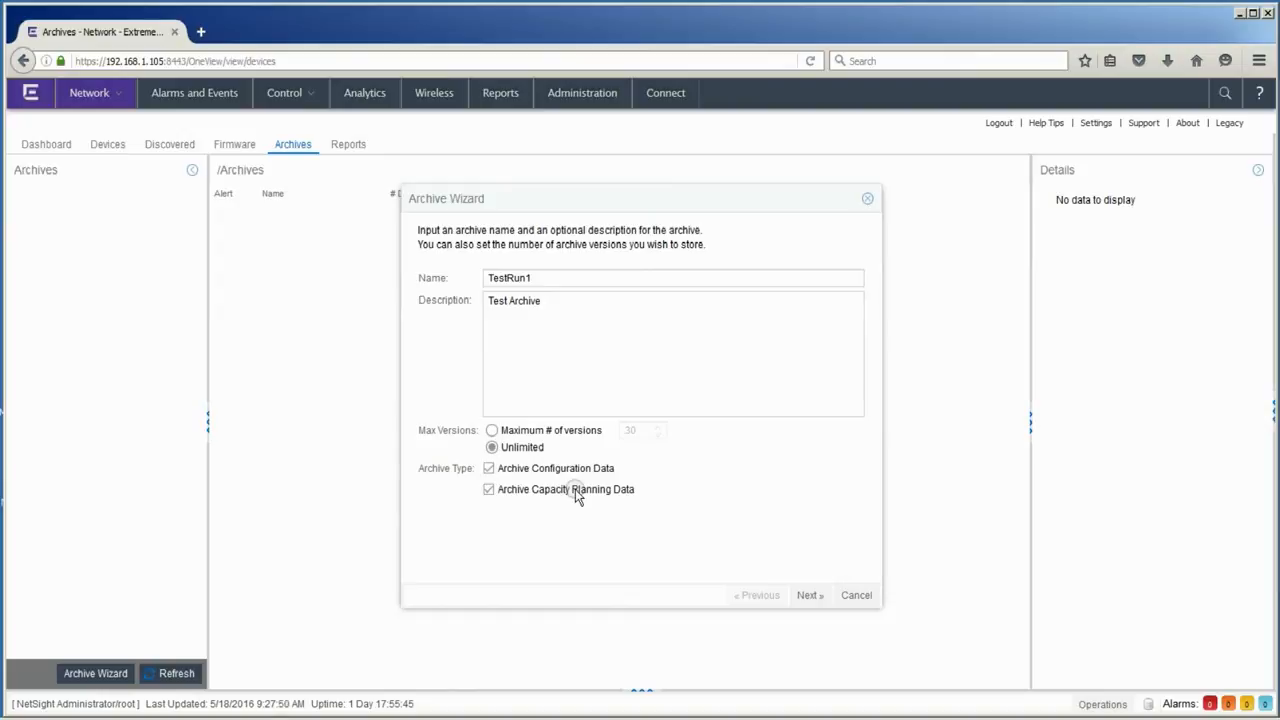
pyautogui.click(808, 595)
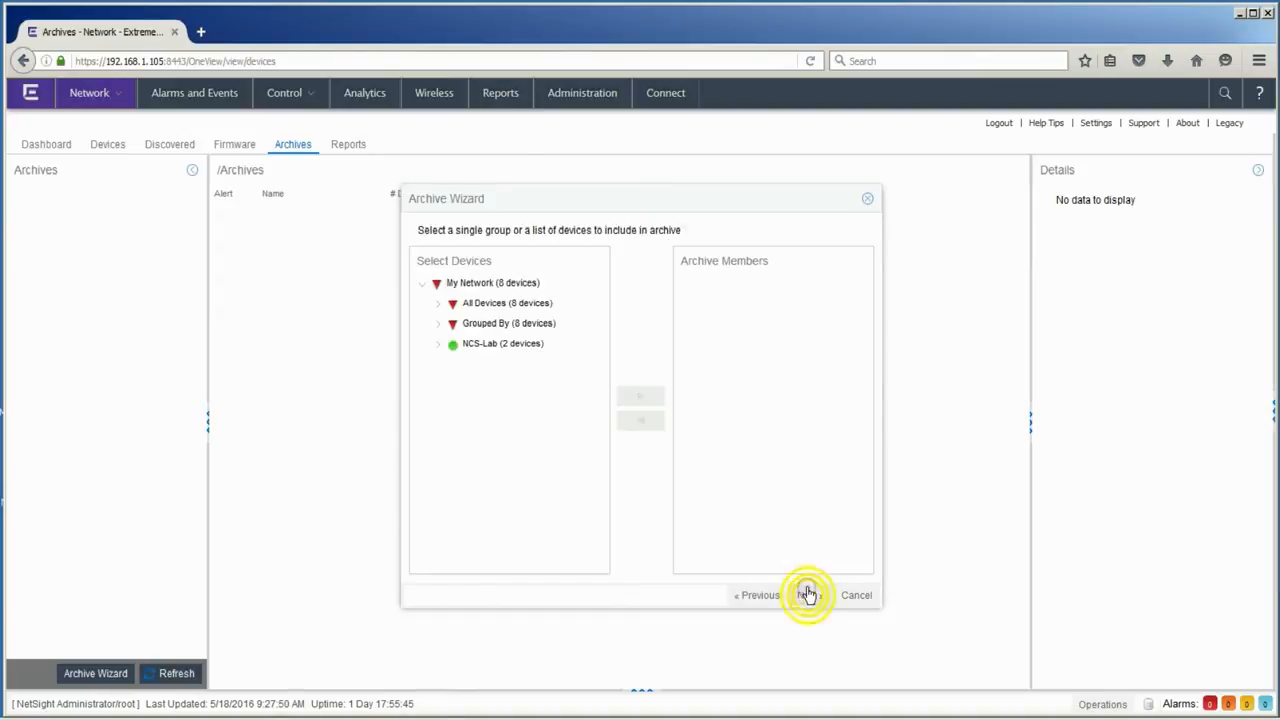
# Add the first device in the NCS-Lab group to the archive members and continue to the scheduling settings.
pyautogui.click(438, 348)
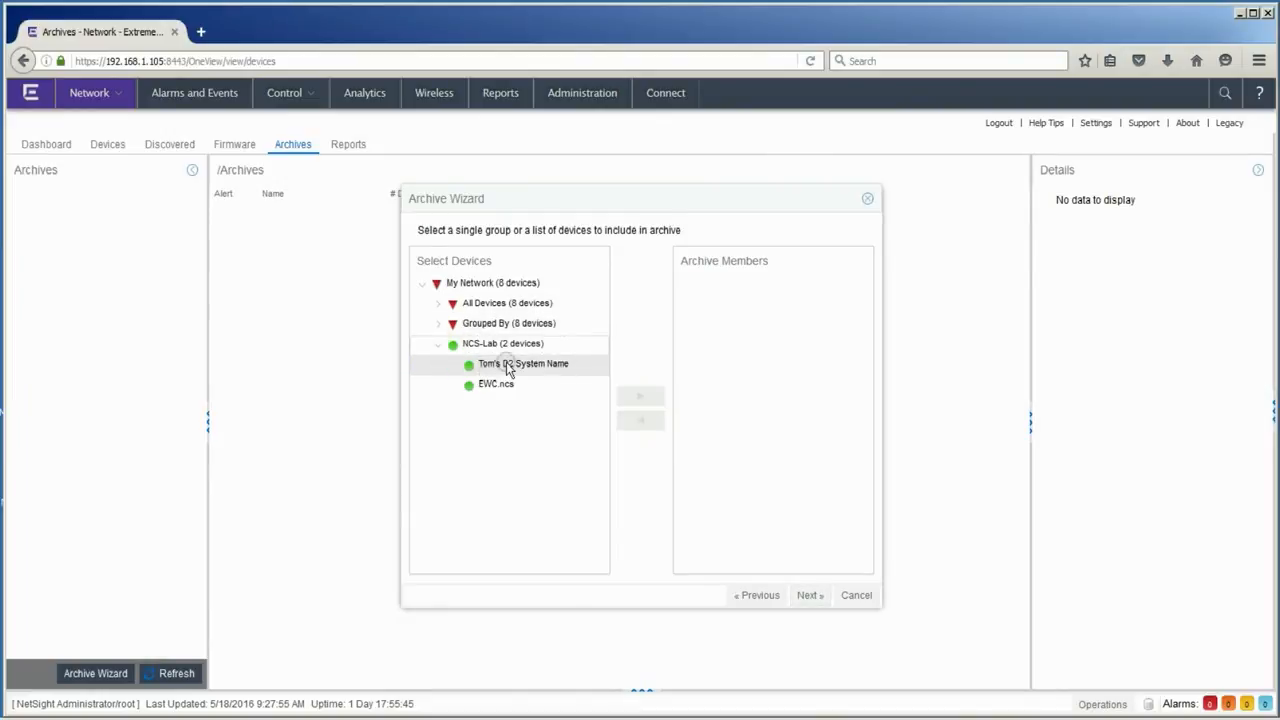
pyautogui.click(500, 365)
pyautogui.click(638, 396)
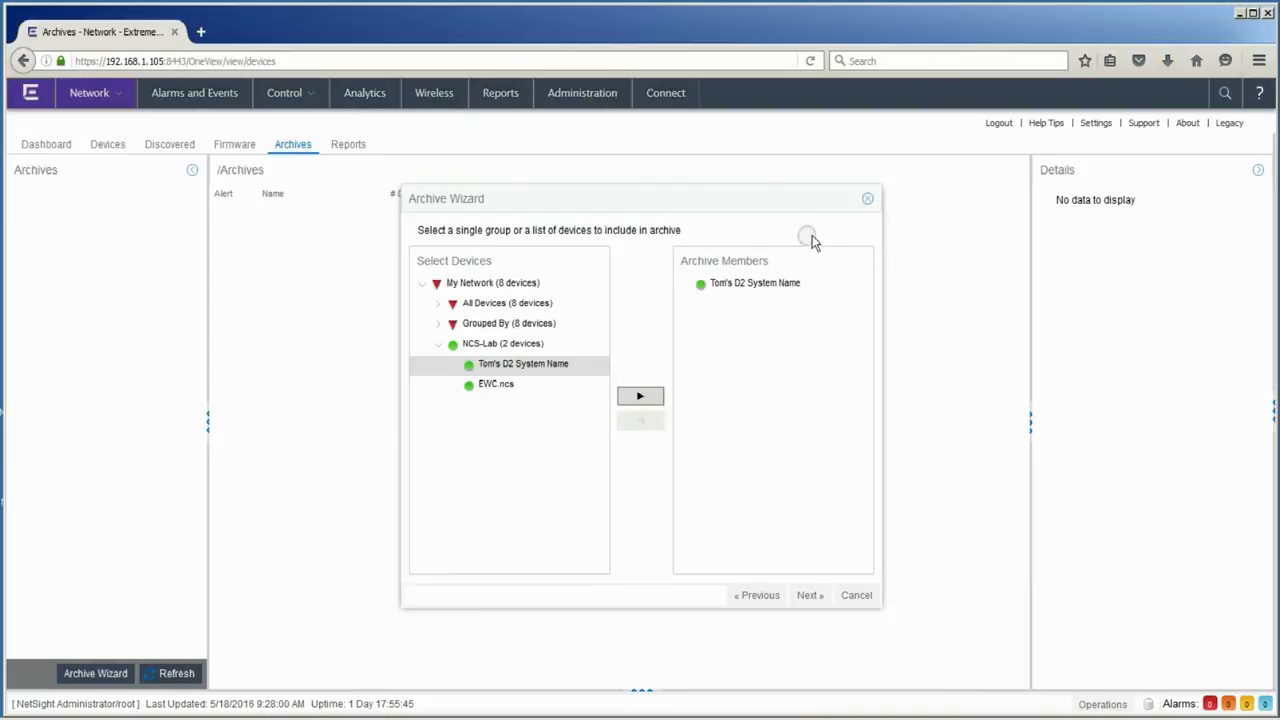
pyautogui.click(807, 597)
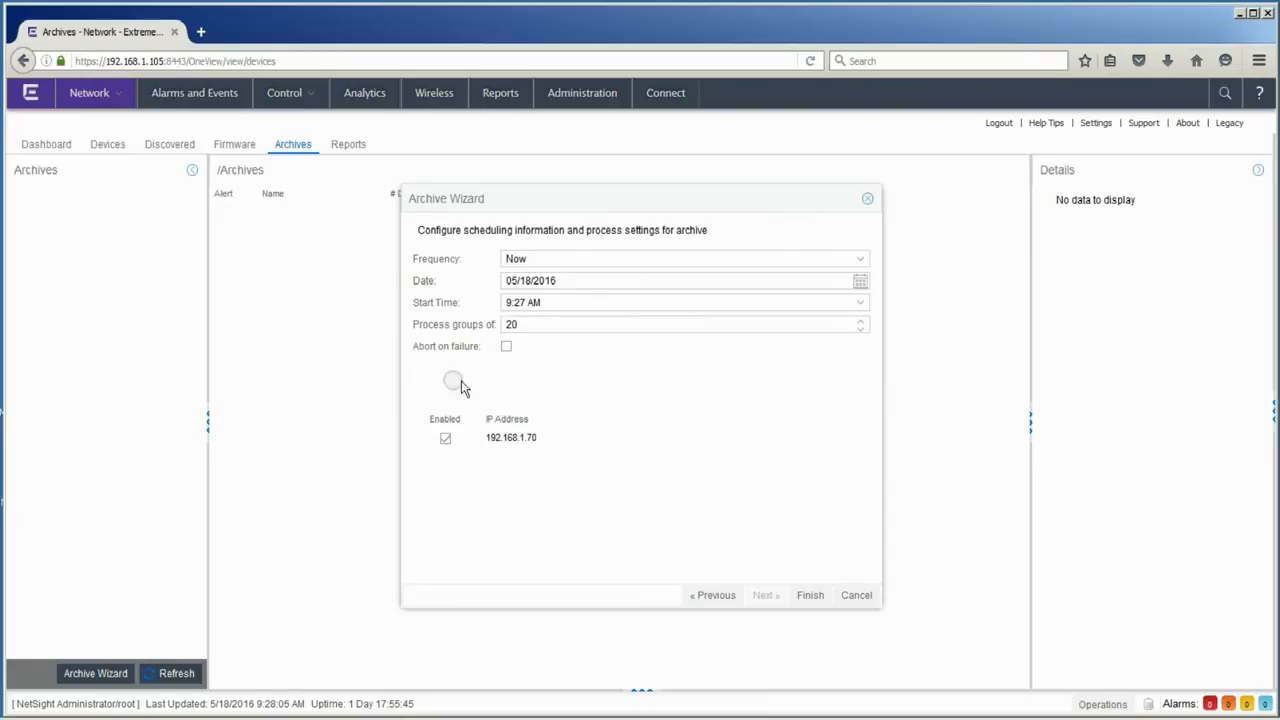
# Review the archive frequency options, keep Now, then finish creating the archive and refresh the archive list.
pyautogui.click(861, 263)
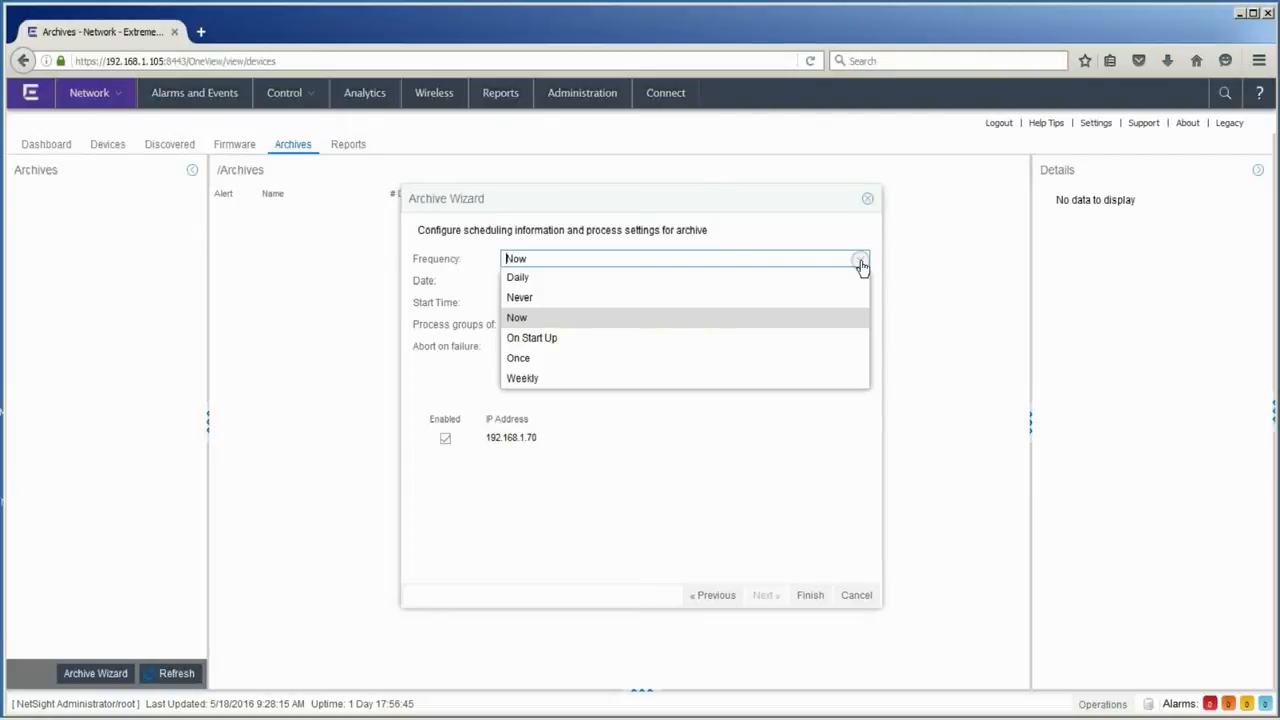
pyautogui.click(861, 263)
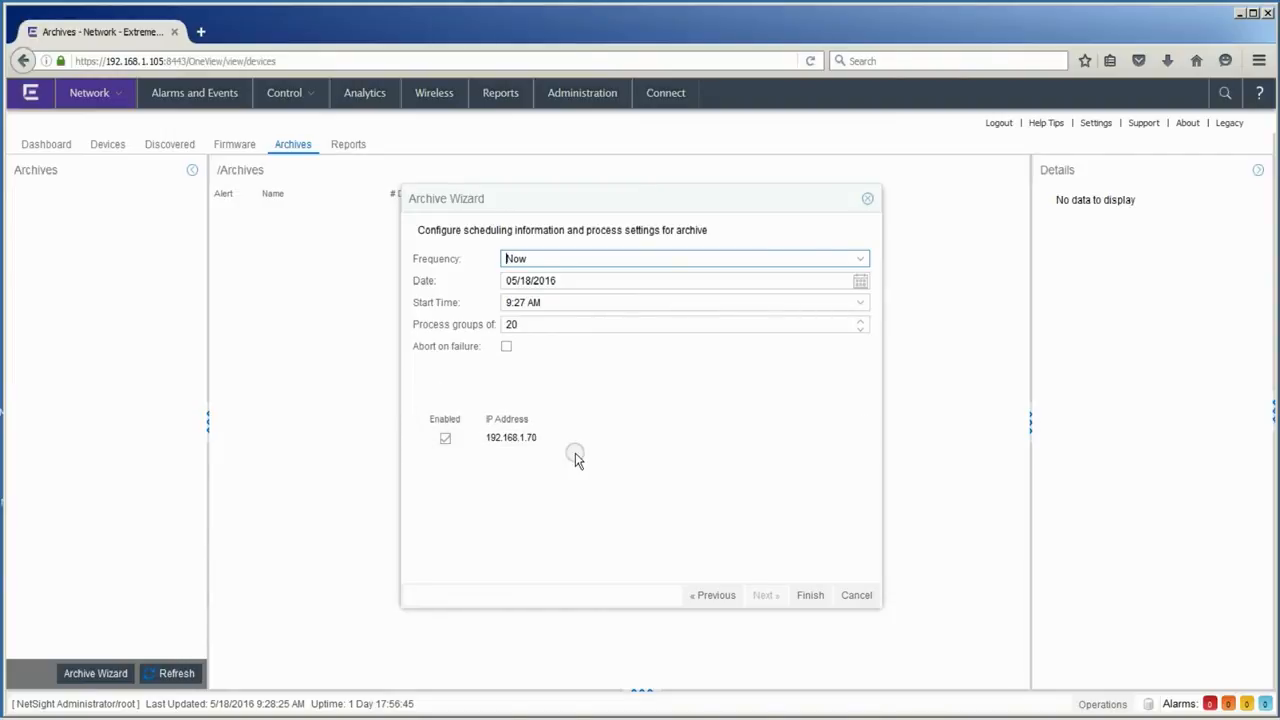
pyautogui.click(810, 597)
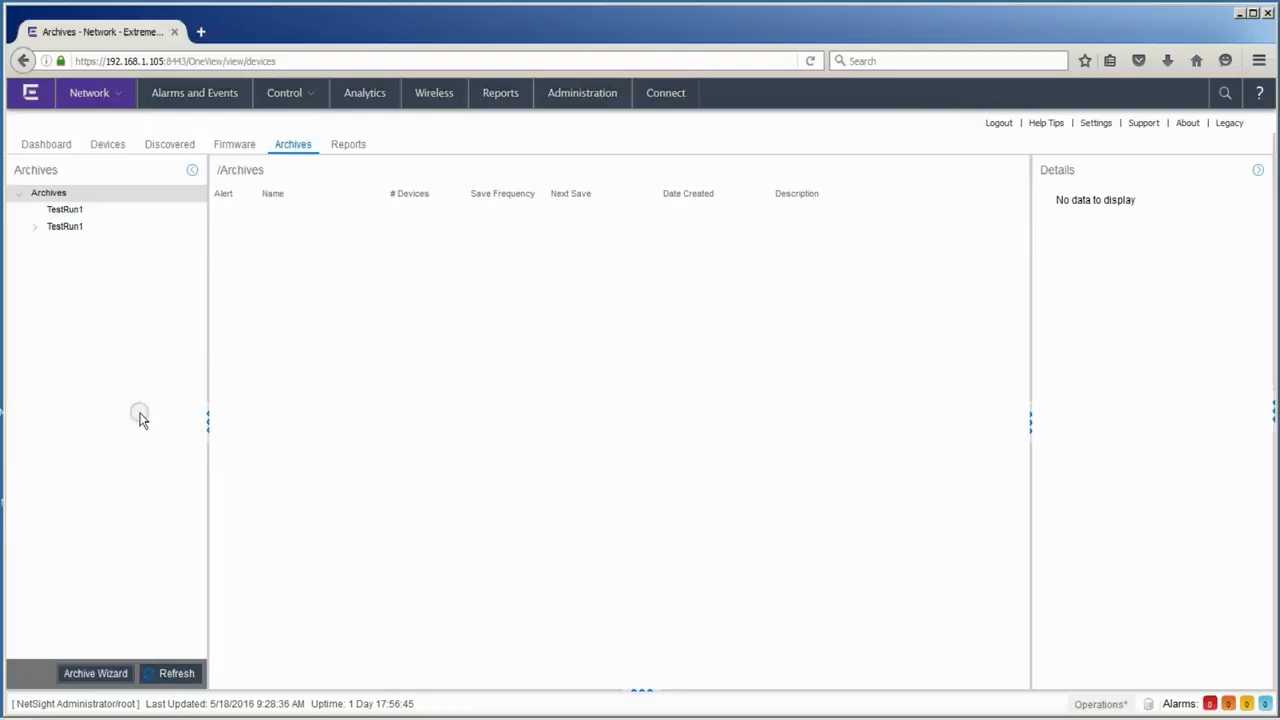
pyautogui.click(172, 677)
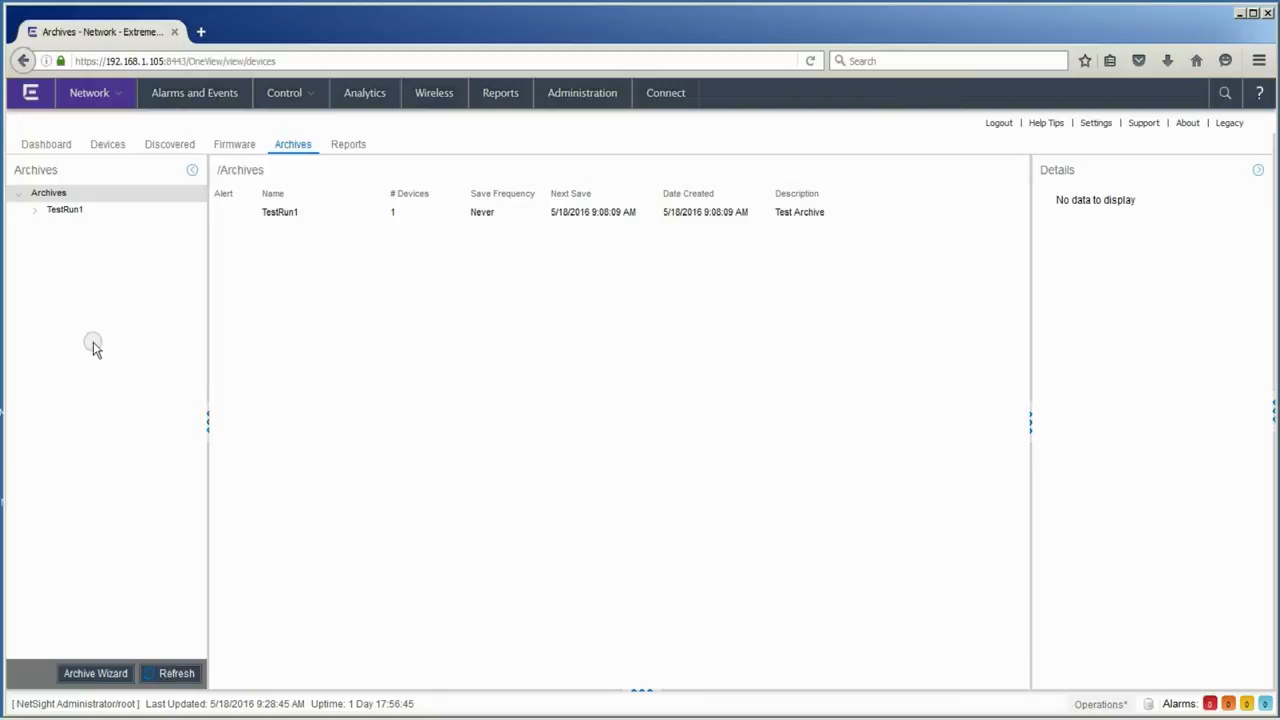
# Expand TestRun1 and its saved version to examine the configuration retrieved for the device at 192.168.1.70.
pyautogui.click(35, 214)
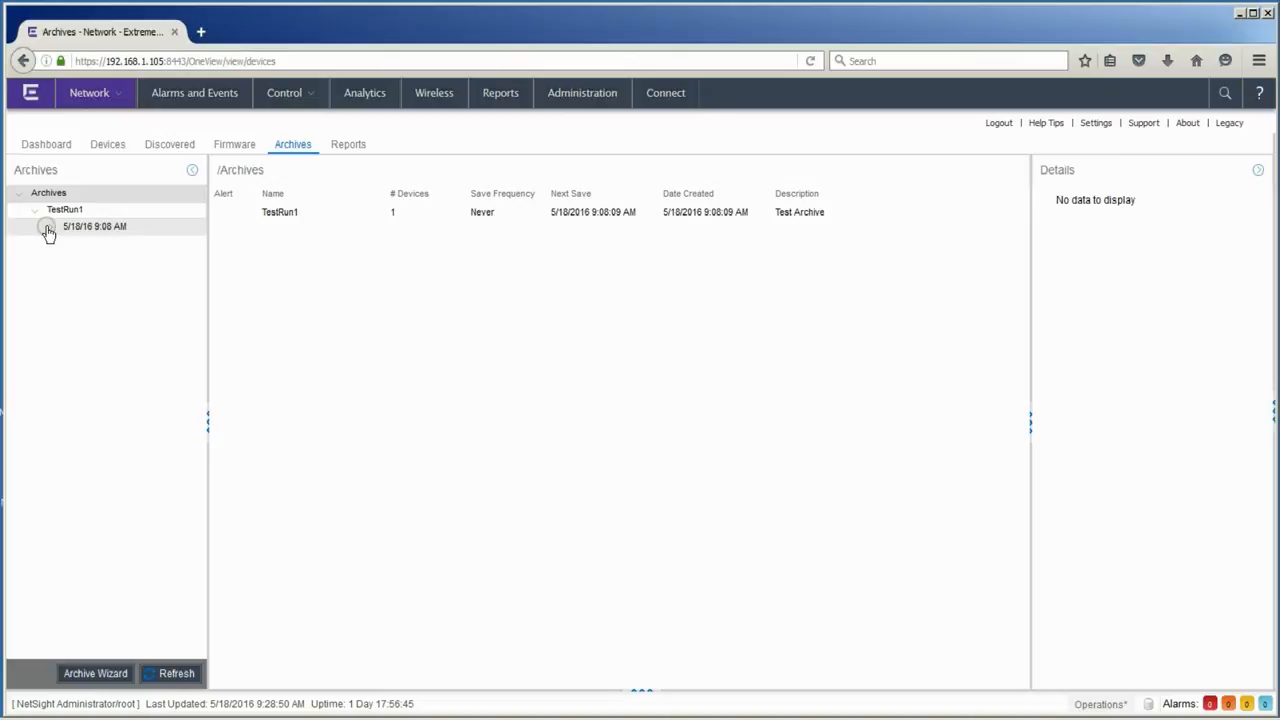
pyautogui.click(48, 230)
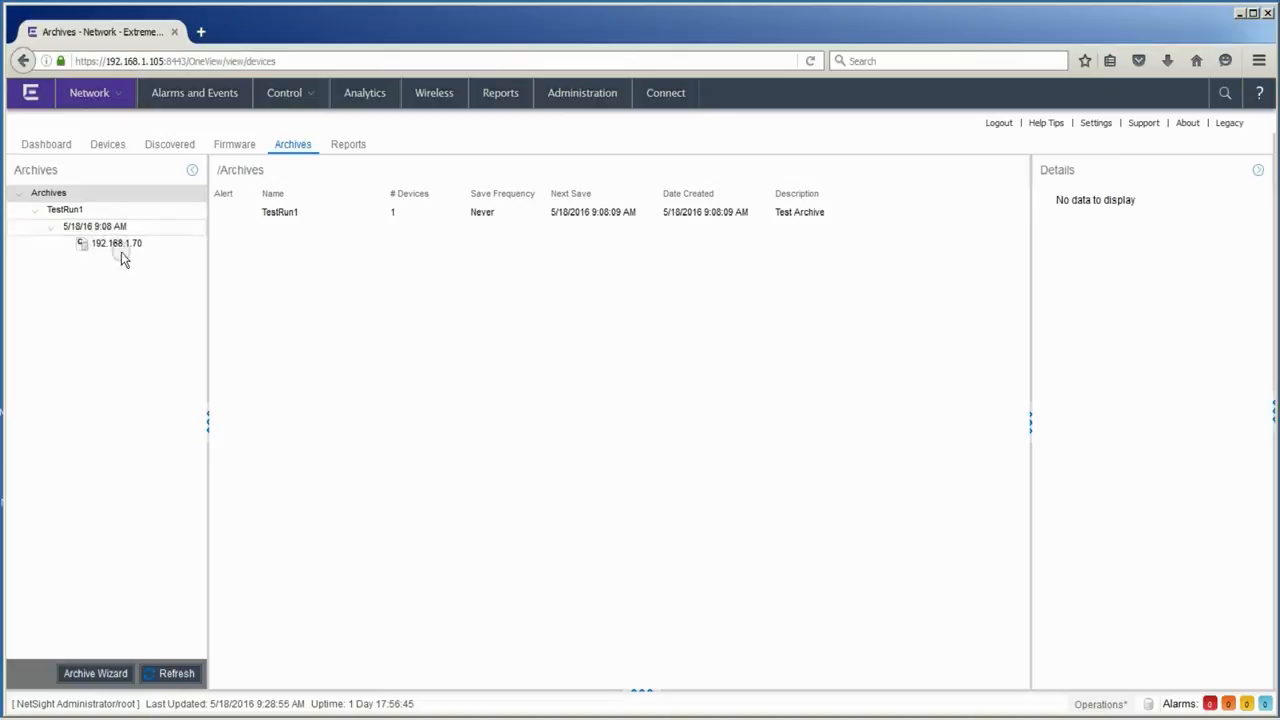
pyautogui.click(110, 228)
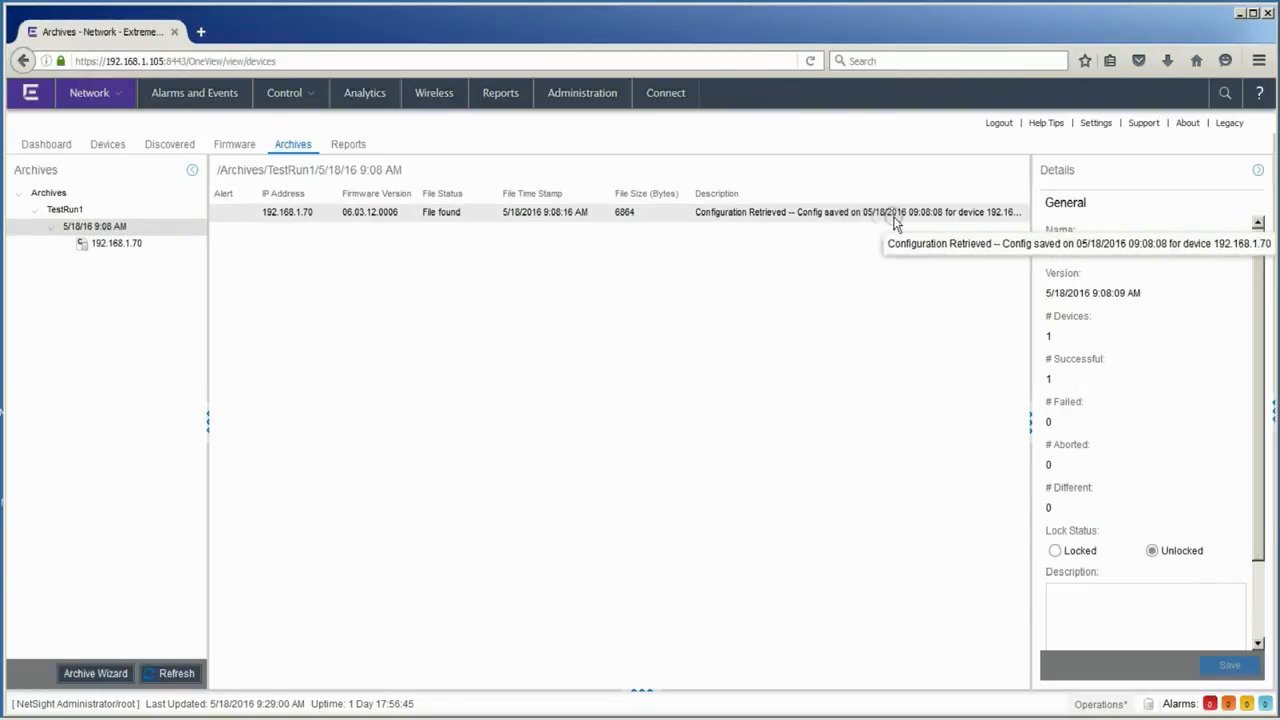
pyautogui.click(52, 233)
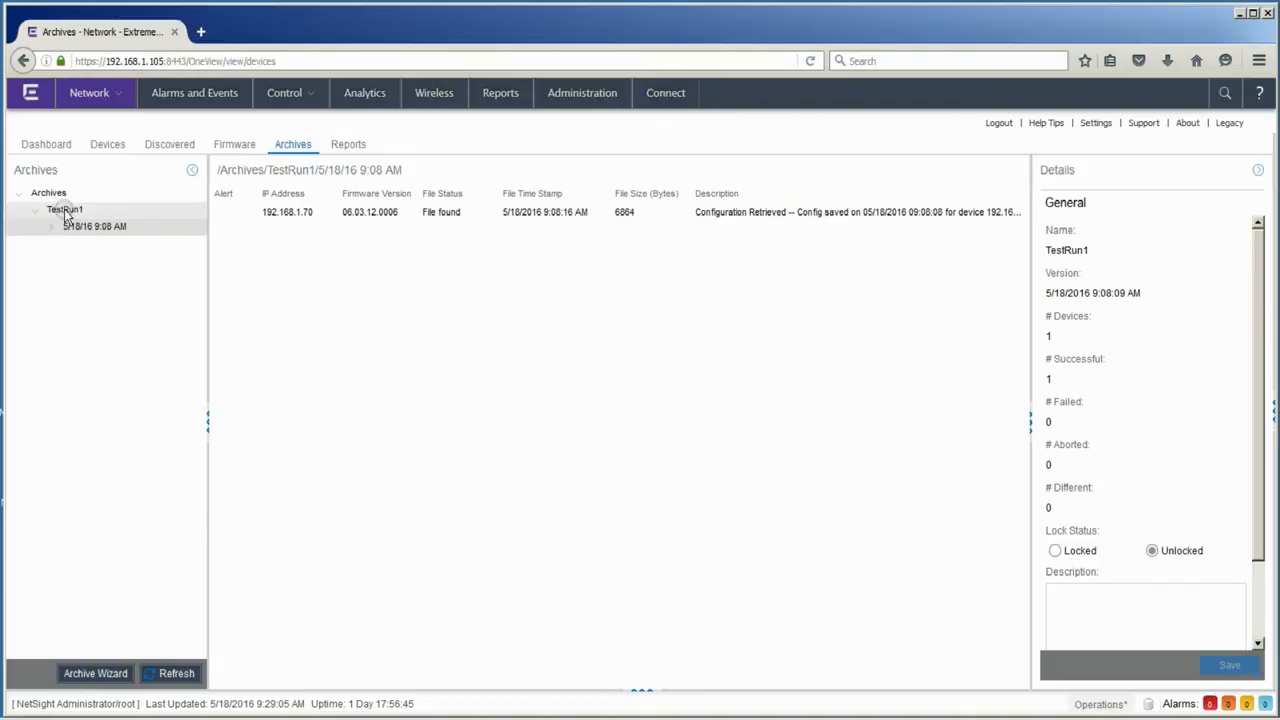
# Stamp a new version of the TestRun1 archive.
pyautogui.click(64, 212)
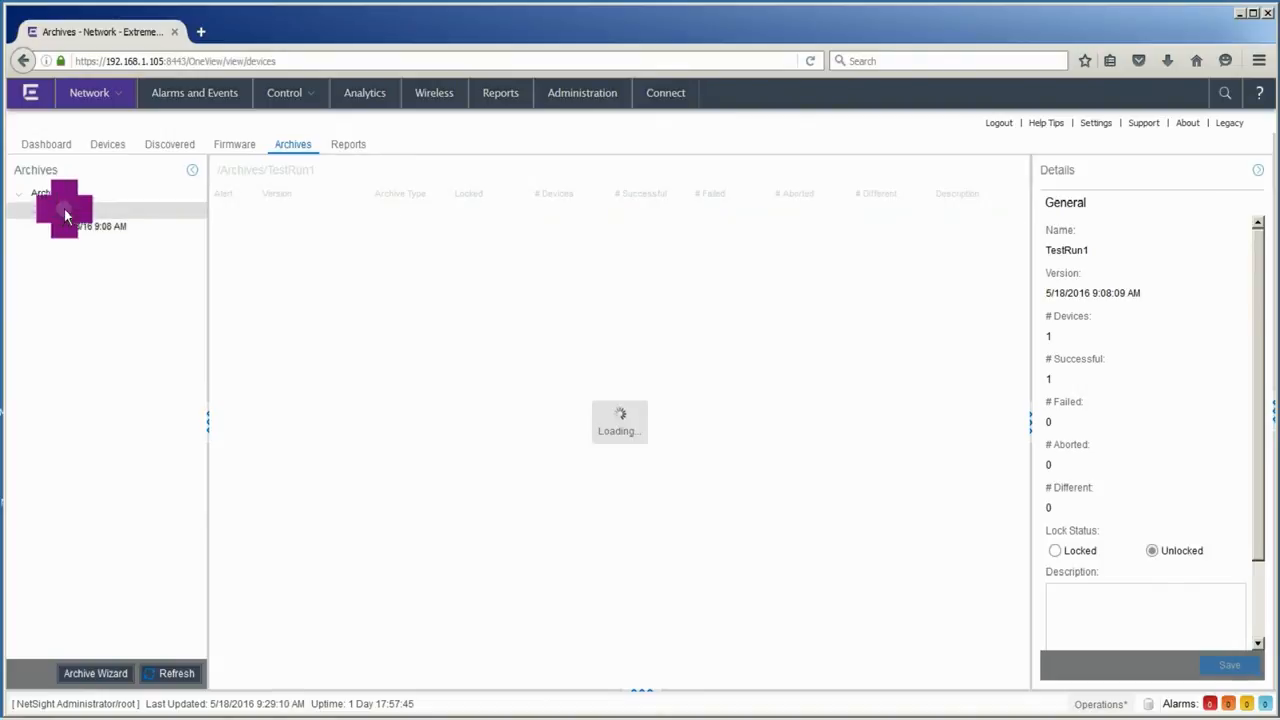
pyautogui.rightClick(64, 212)
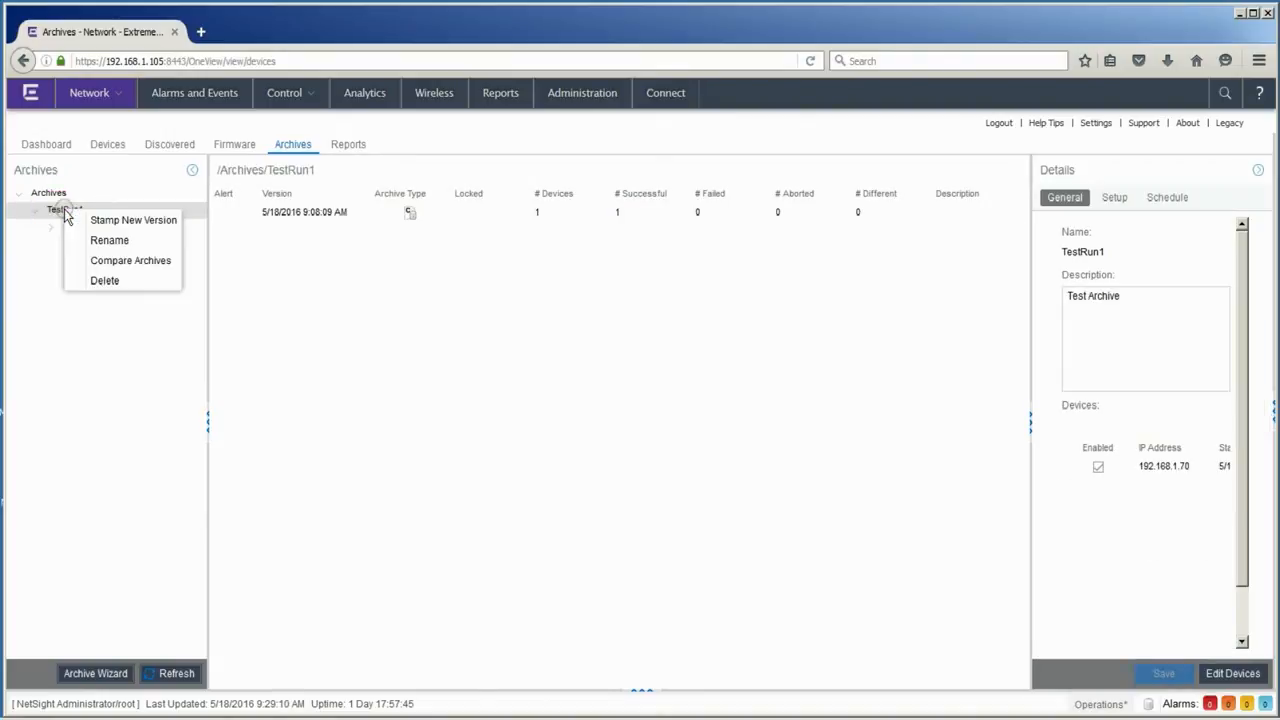
pyautogui.click(116, 224)
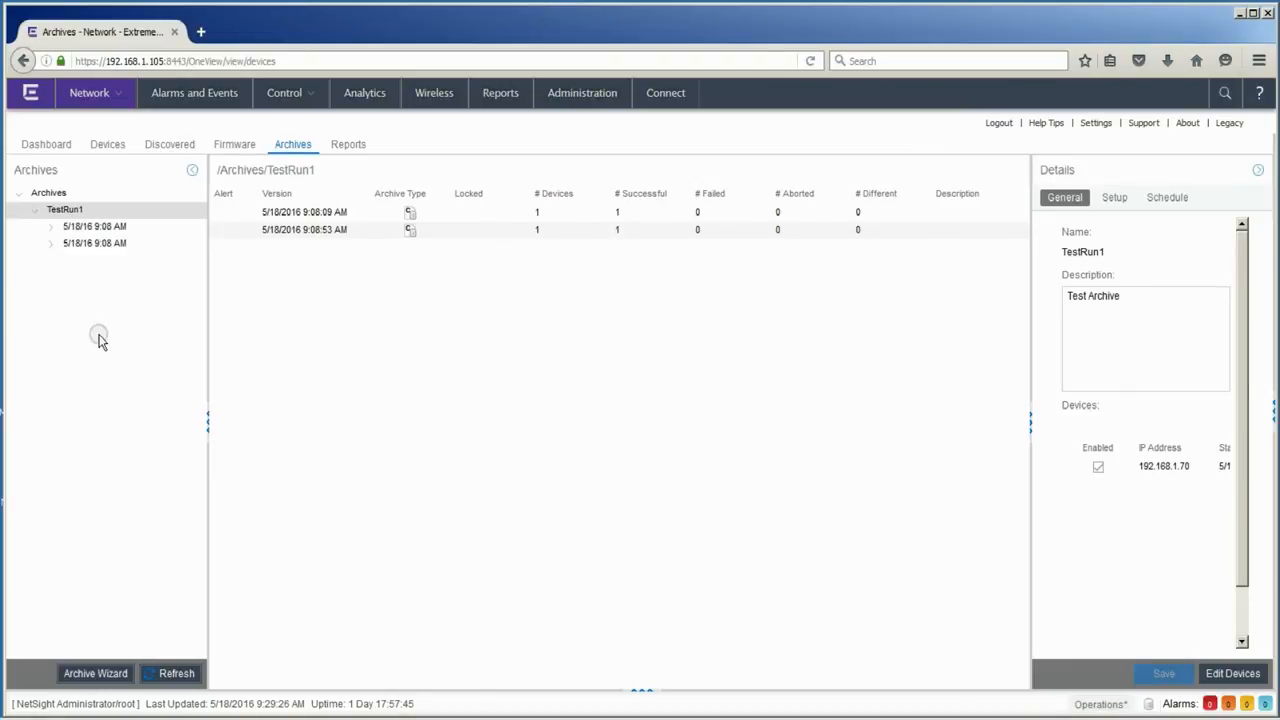
# Examine the details of both TestRun1 versions, first the original and then the newly stamped one.
pyautogui.click(65, 209)
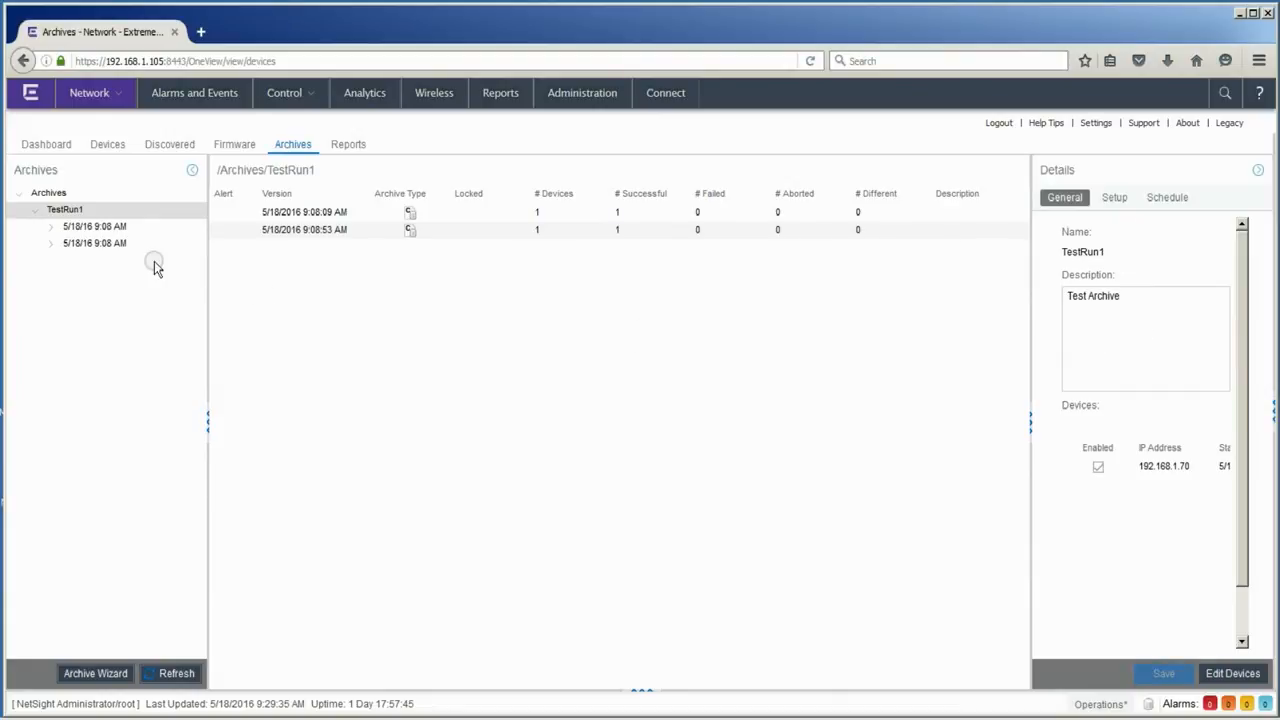
pyautogui.click(92, 227)
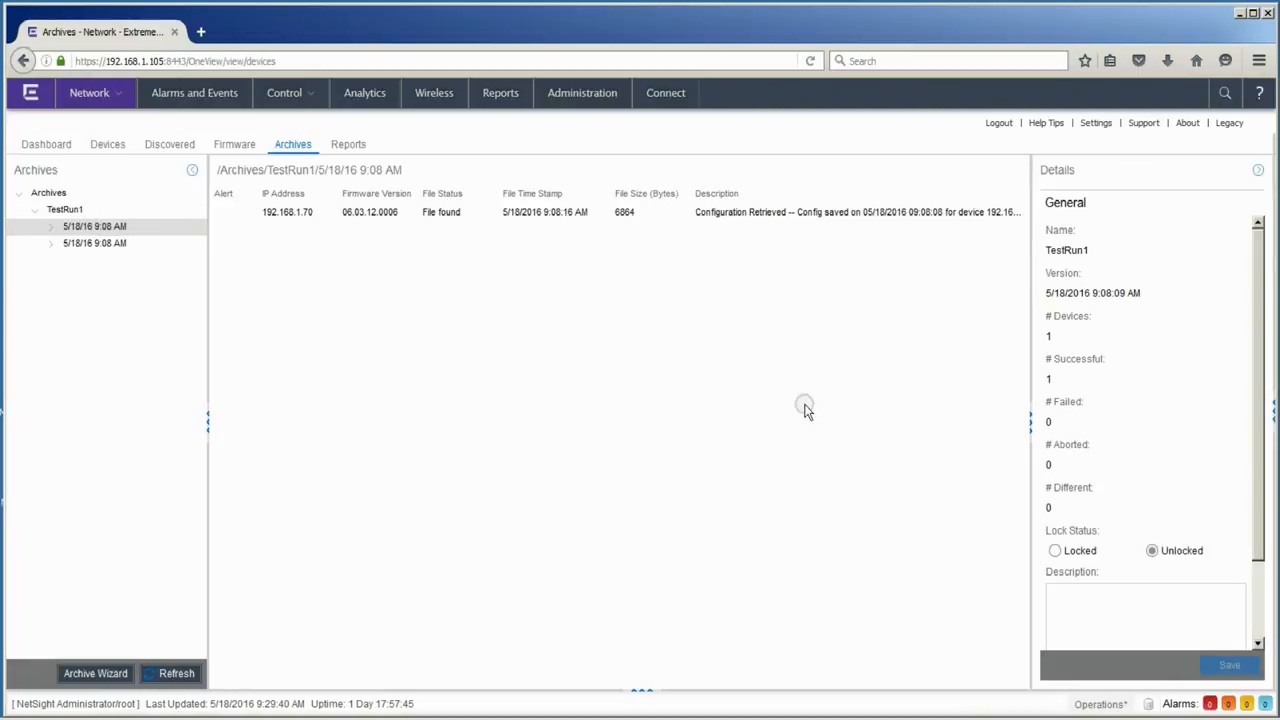
pyautogui.click(108, 243)
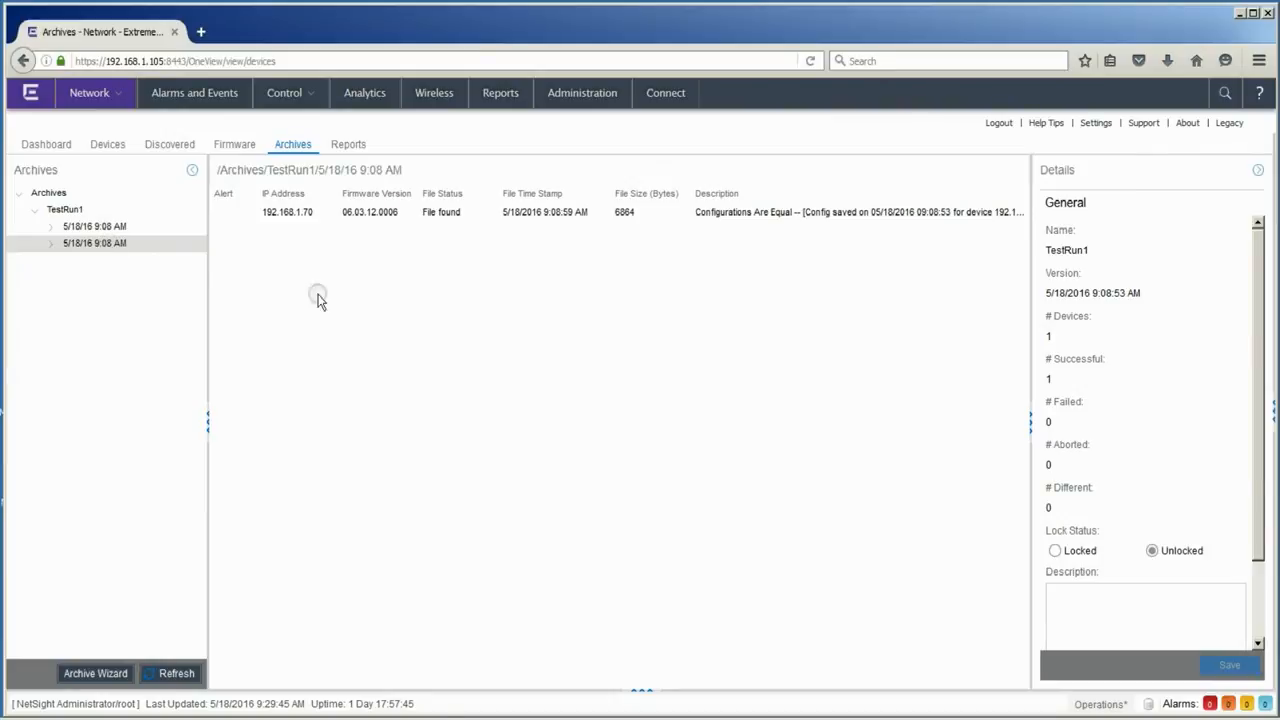